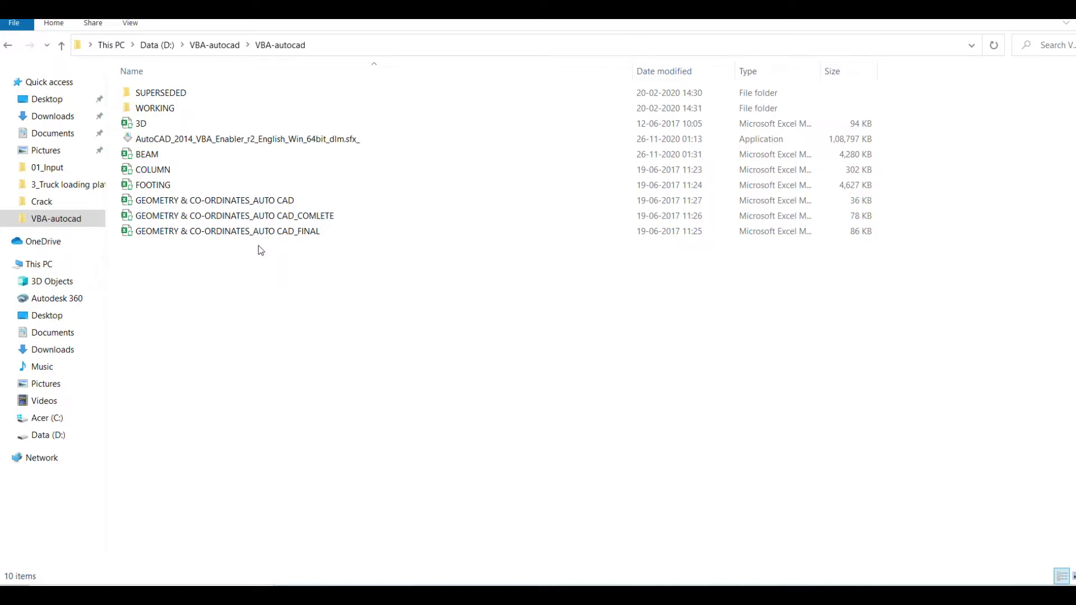
Open the BEAM workbook from the VBA-autocad folder
{"action": "left_click", "coordinate": [156, 158]}
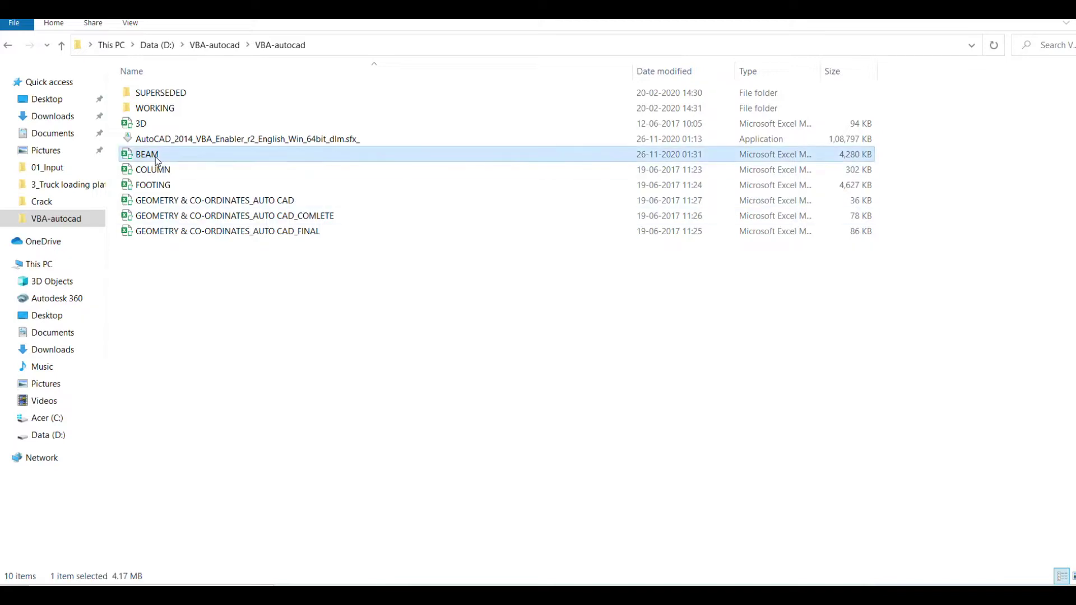
{"action": "double_click", "coordinate": [156, 159]}
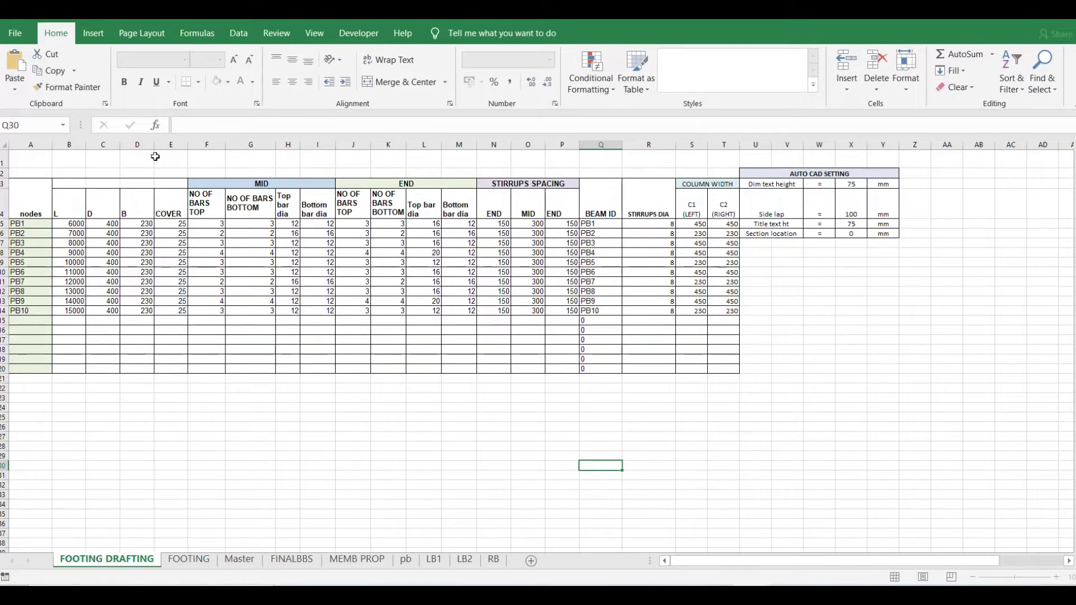
{"action": "left_click", "coordinate": [268, 296]}
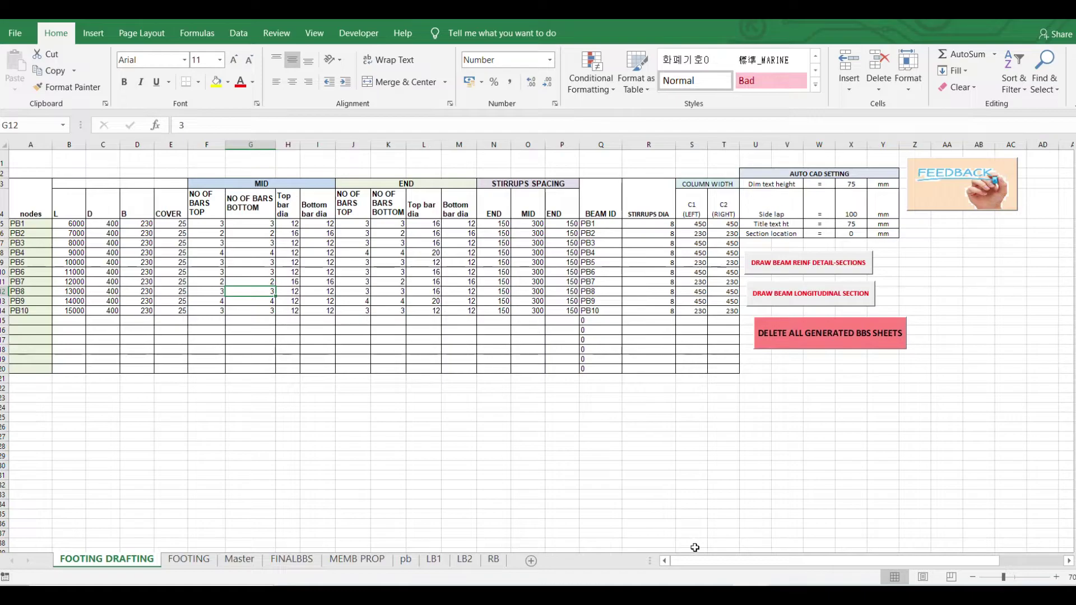
Switch to AutoCAD to check the blank Drawing1, and return to the BEAM workbook in Excel
{"action": "left_click", "coordinate": [686, 595]}
{"action": "scroll", "coordinate": [520, 237], "scroll_direction": "down", "scroll_amount": 2}
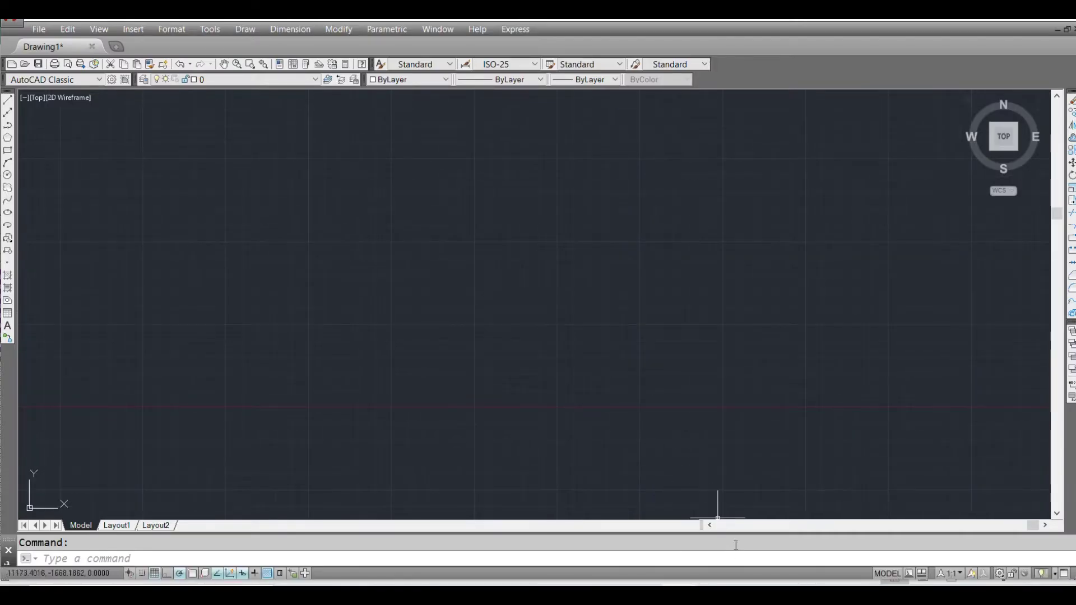
{"action": "key", "text": "alt+Tab"}
{"action": "left_click", "coordinate": [680, 427]}
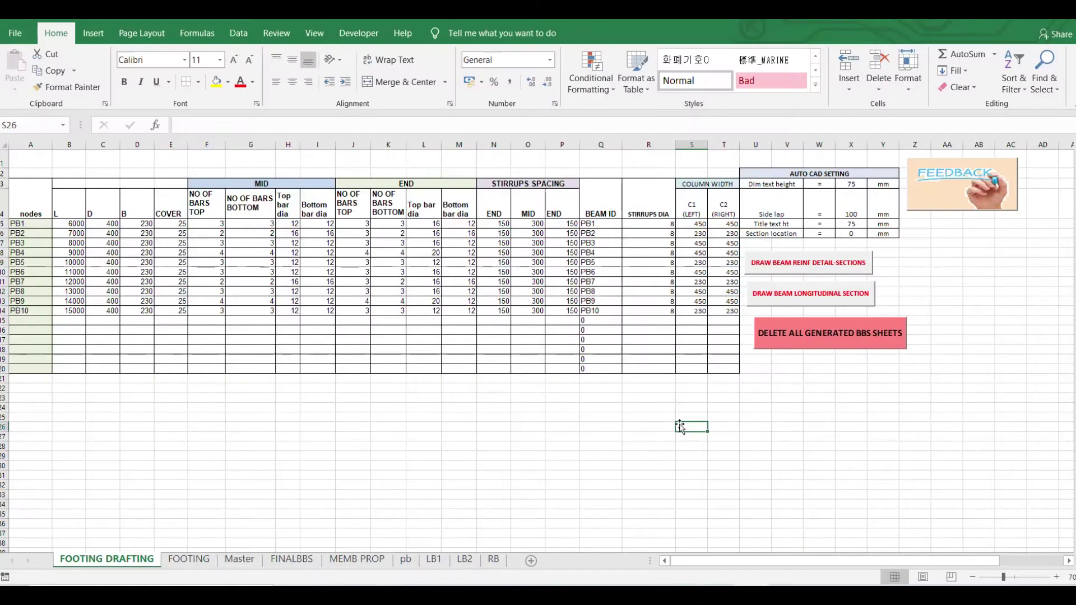
Review the length, depth, width and cover inputs for beam PB1 in the FOOTING DRAFTING sheet
{"action": "left_click", "coordinate": [108, 341]}
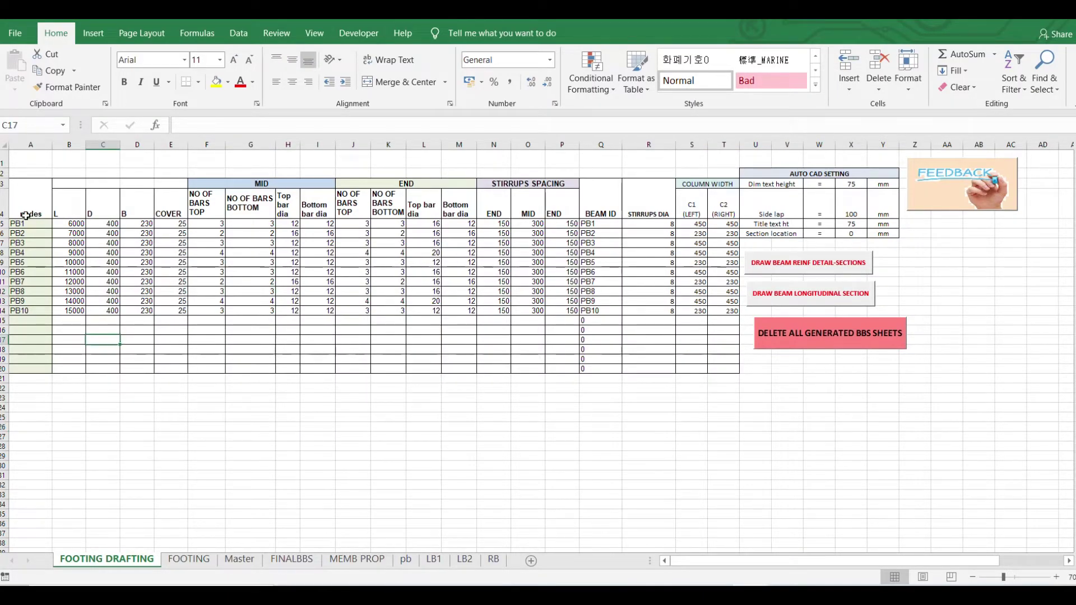
{"action": "left_click", "coordinate": [61, 223]}
{"action": "left_click", "coordinate": [98, 223]}
{"action": "left_click", "coordinate": [141, 224]}
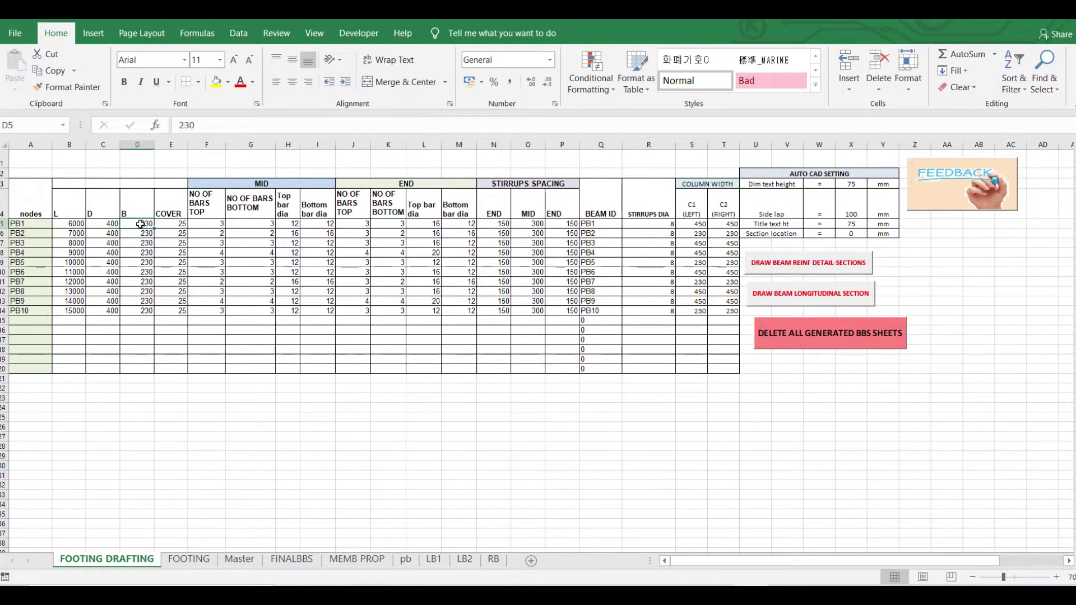
{"action": "left_click", "coordinate": [173, 224]}
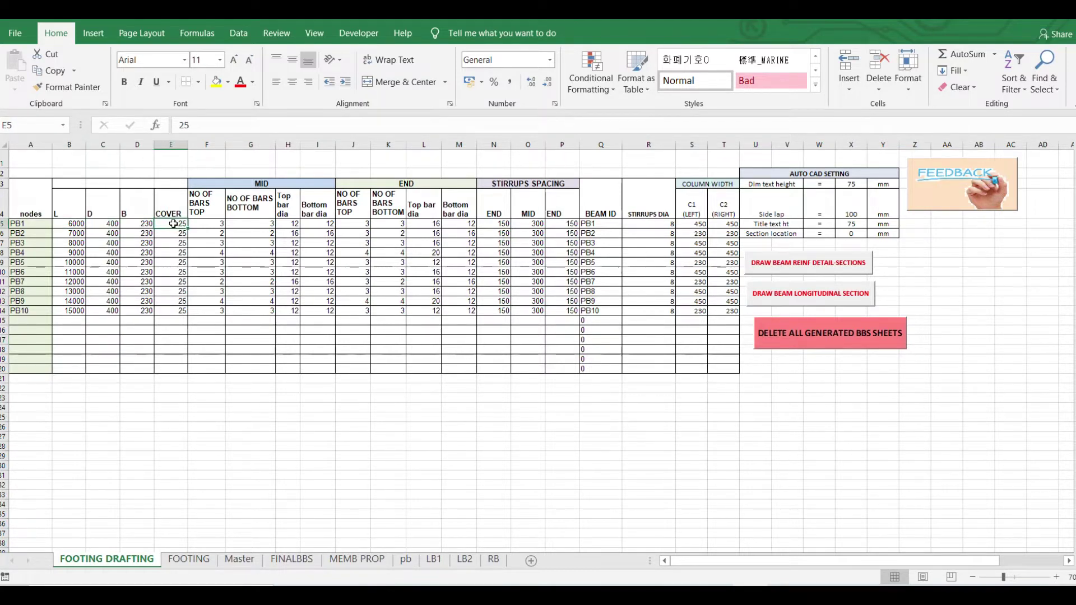
Review the MID and END reinforcement groups in the beam table
{"action": "left_click", "coordinate": [234, 184]}
{"action": "left_click_drag", "start_coordinate": [263, 185], "coordinate": [349, 188]}
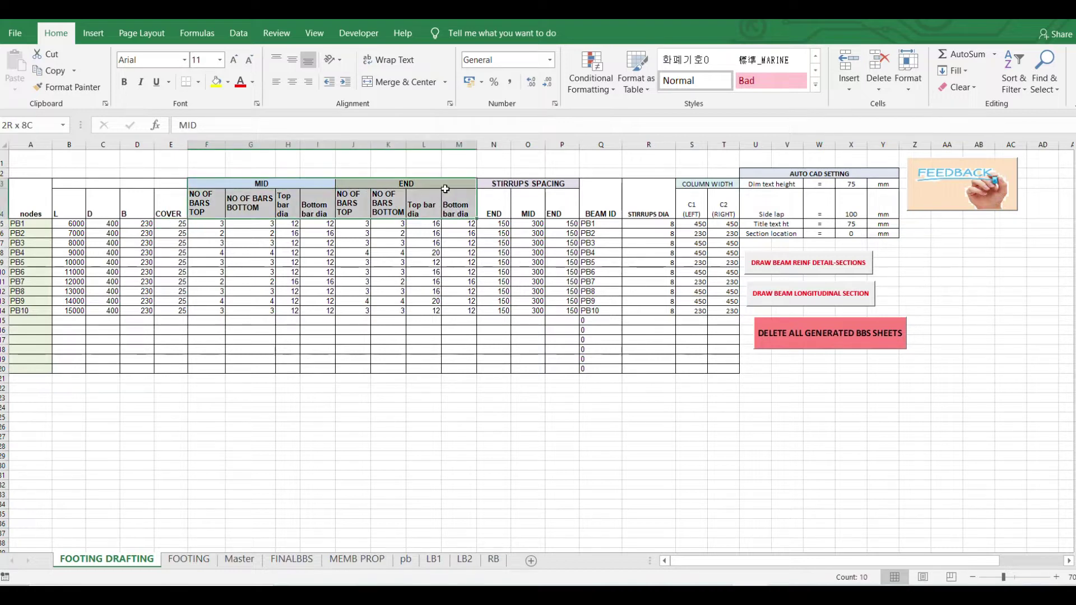
{"action": "left_click_drag", "start_coordinate": [445, 189], "coordinate": [446, 189]}
{"action": "left_click", "coordinate": [254, 185]}
{"action": "left_click", "coordinate": [381, 186]}
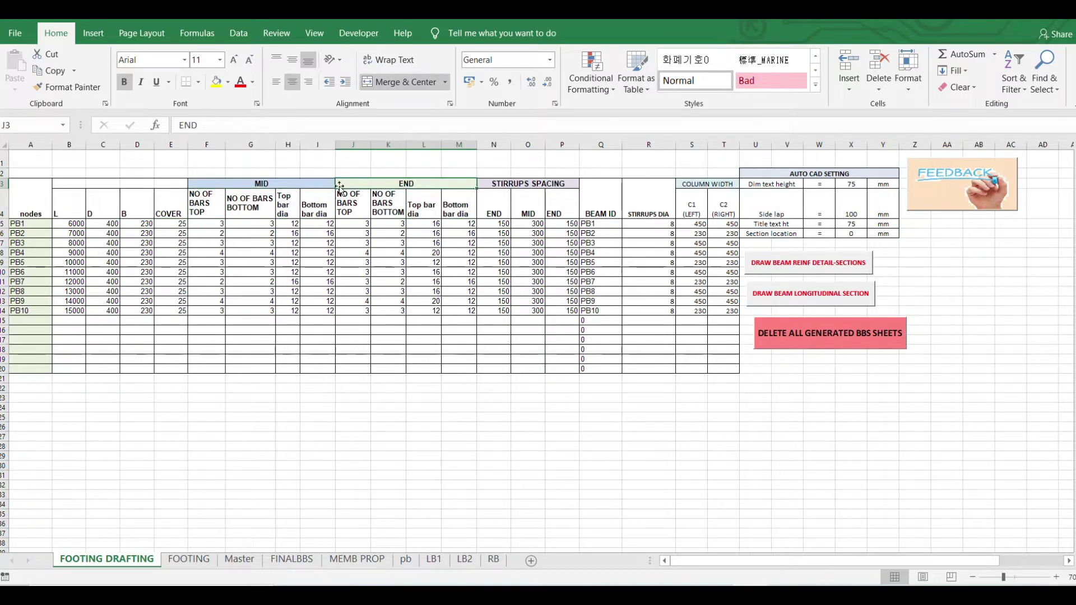
{"action": "left_click_drag", "start_coordinate": [271, 185], "coordinate": [275, 300]}
Examine the top and bottom bar count and bar diameter columns under the MID and END headings
{"action": "left_click", "coordinate": [216, 201]}
{"action": "left_click", "coordinate": [246, 206]}
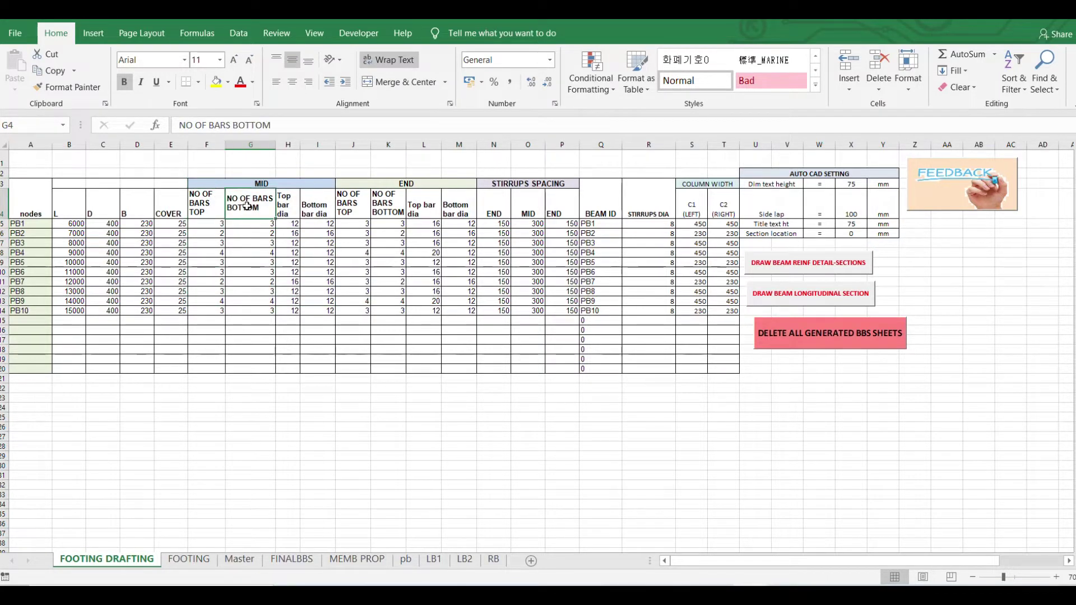
{"action": "left_click", "coordinate": [288, 204]}
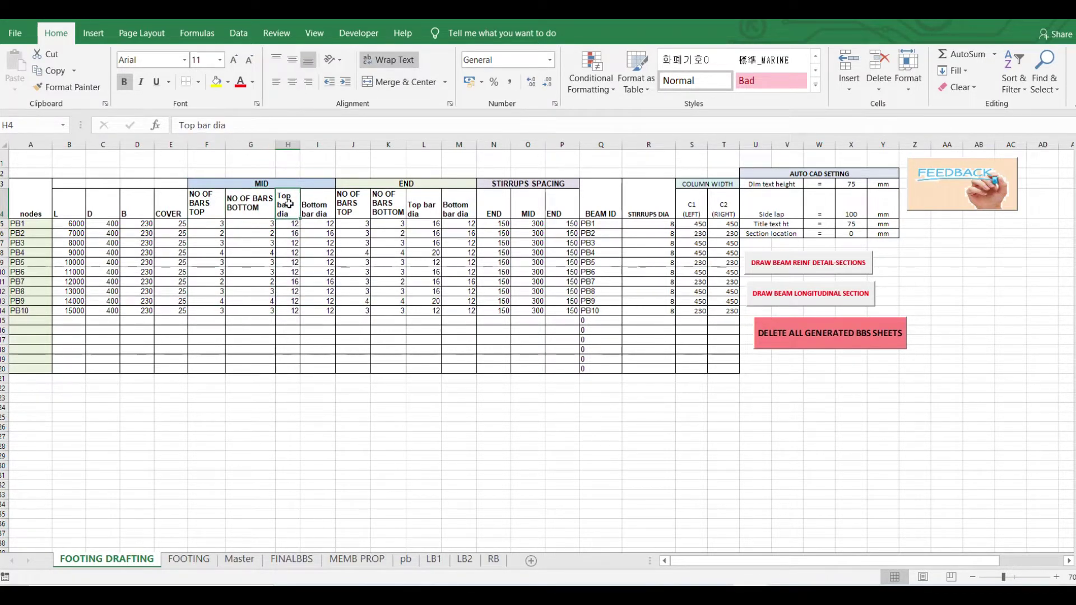
{"action": "left_click", "coordinate": [319, 209]}
{"action": "left_click_drag", "start_coordinate": [202, 202], "coordinate": [324, 255]}
{"action": "left_click", "coordinate": [396, 185]}
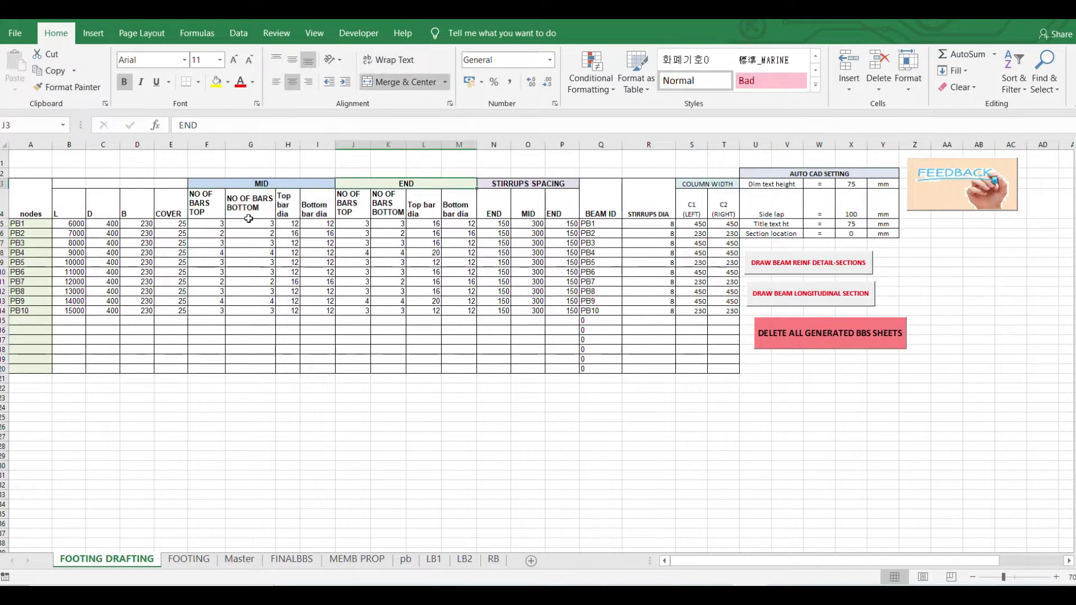
{"action": "left_click_drag", "start_coordinate": [357, 203], "coordinate": [450, 209]}
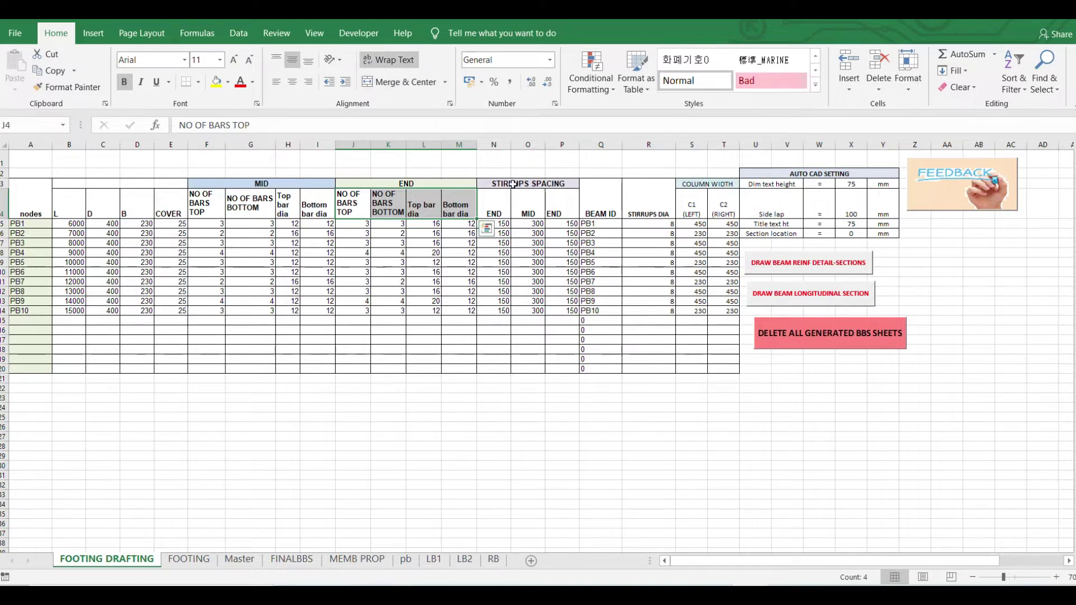
Review the stirrup spacing, beam ID, stirrup diameter and column width columns, and the AUTO CAD SETTING block
{"action": "left_click_drag", "start_coordinate": [509, 184], "coordinate": [563, 310]}
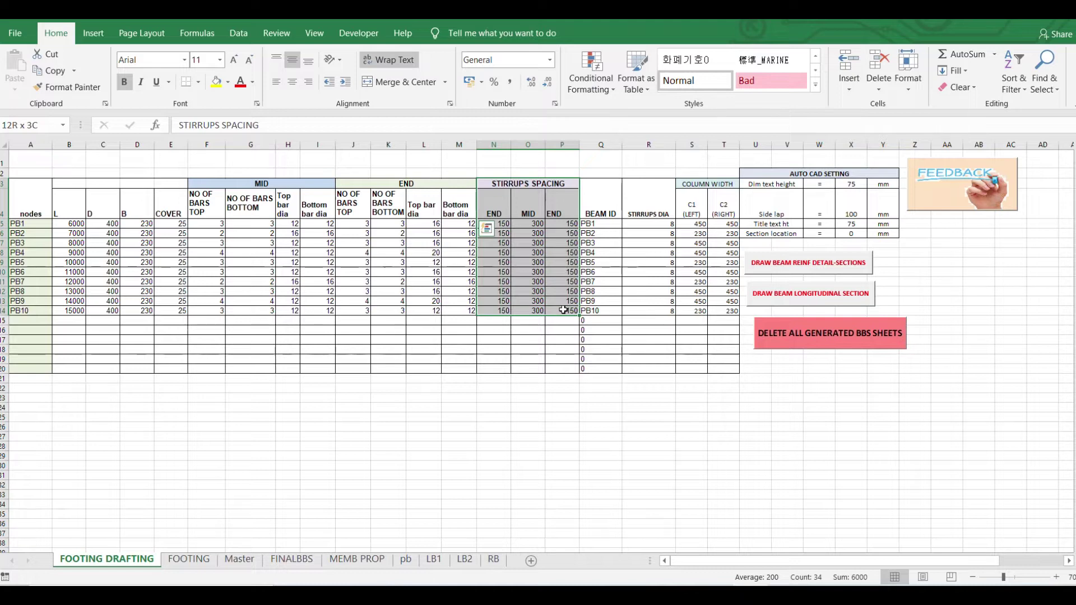
{"action": "left_click_drag", "start_coordinate": [610, 223], "coordinate": [613, 309]}
{"action": "left_click_drag", "start_coordinate": [650, 222], "coordinate": [665, 320]}
{"action": "left_click_drag", "start_coordinate": [693, 228], "coordinate": [728, 305]}
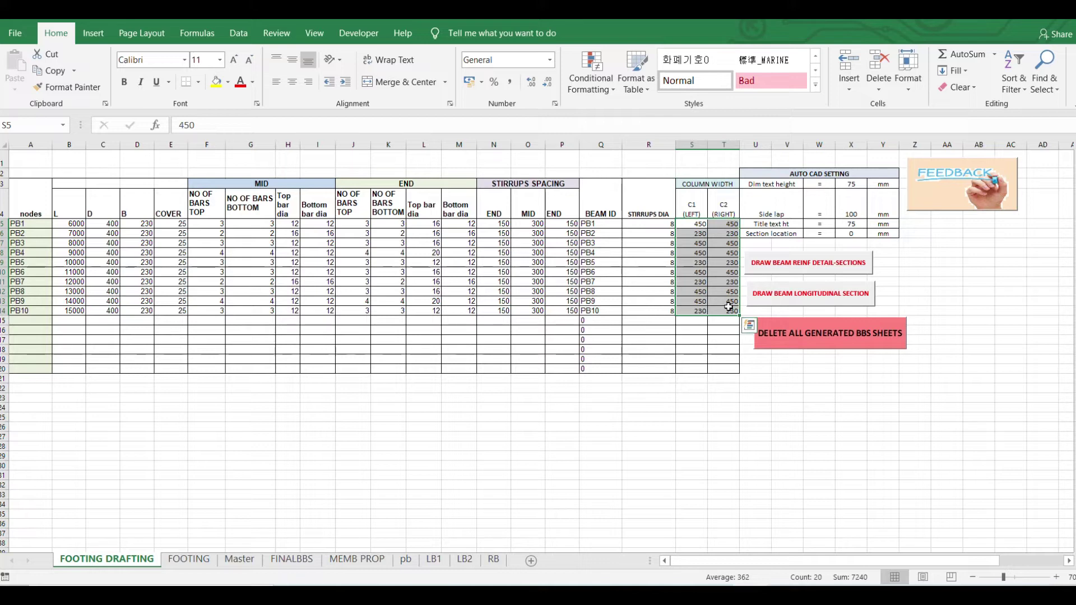
{"action": "left_click_drag", "start_coordinate": [692, 225], "coordinate": [723, 224]}
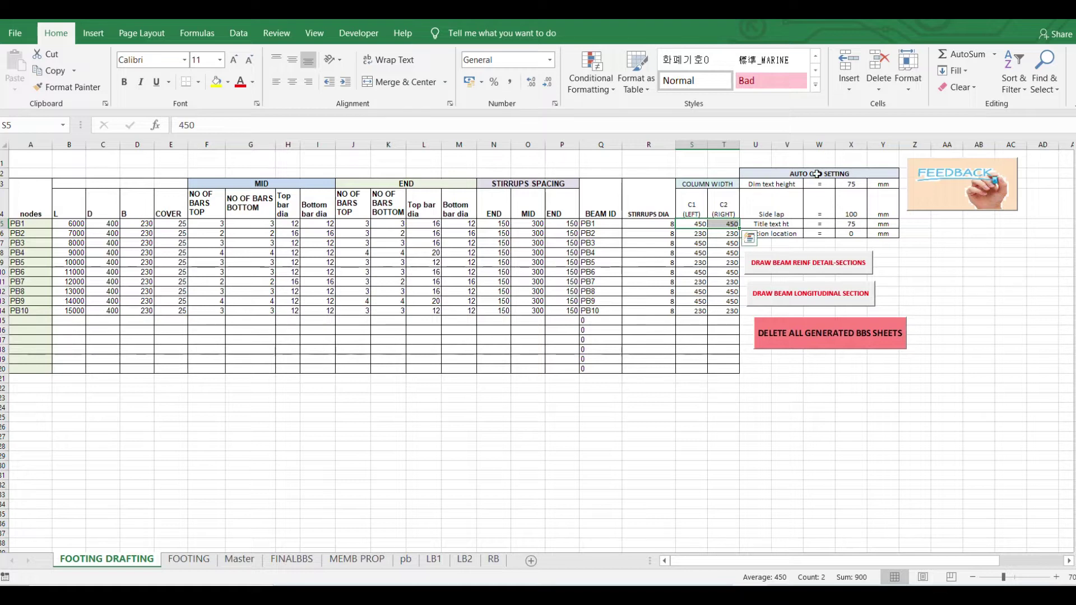
{"action": "left_click_drag", "start_coordinate": [817, 173], "coordinate": [844, 231]}
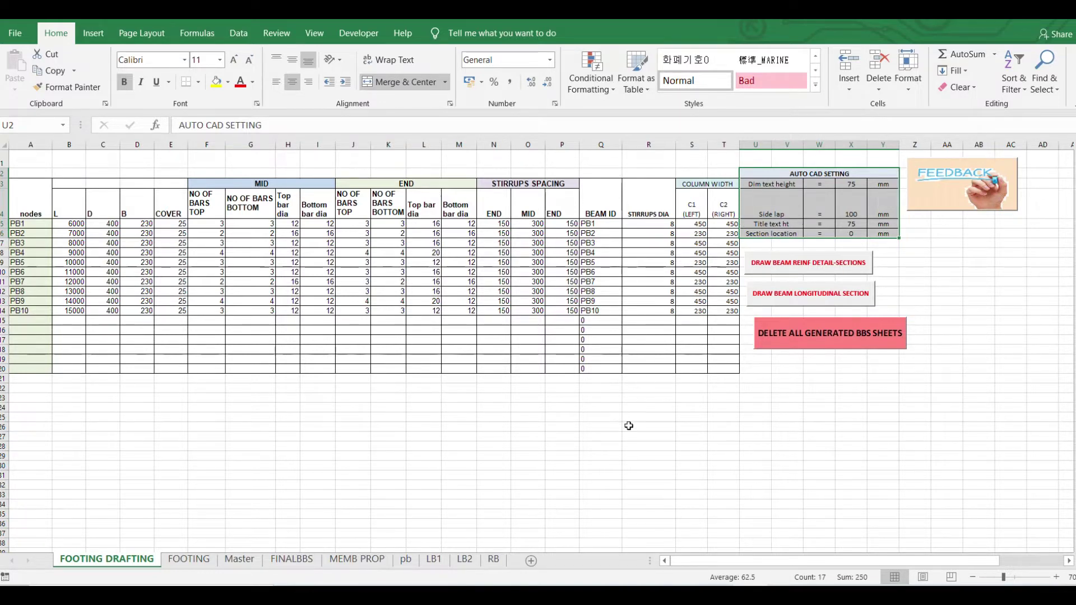
Shrink and reposition the BEAM workbook window over the AutoCAD drawing, with the beam drawing macro controls in view
{"action": "left_click", "coordinate": [683, 594]}
{"action": "left_click", "coordinate": [1039, 10]}
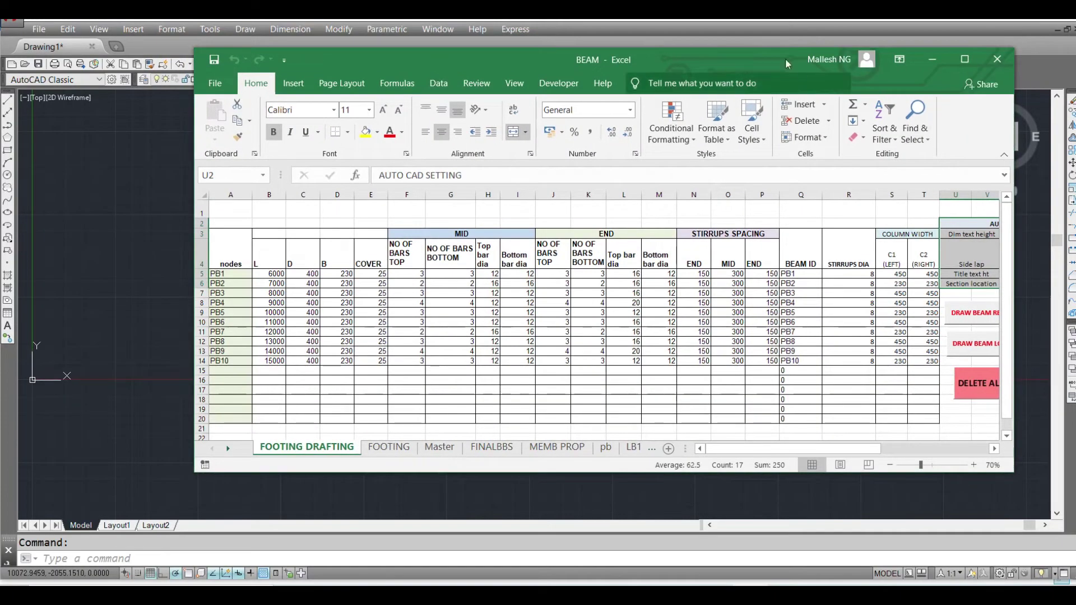
{"action": "left_click_drag", "start_coordinate": [1014, 71], "coordinate": [802, 144]}
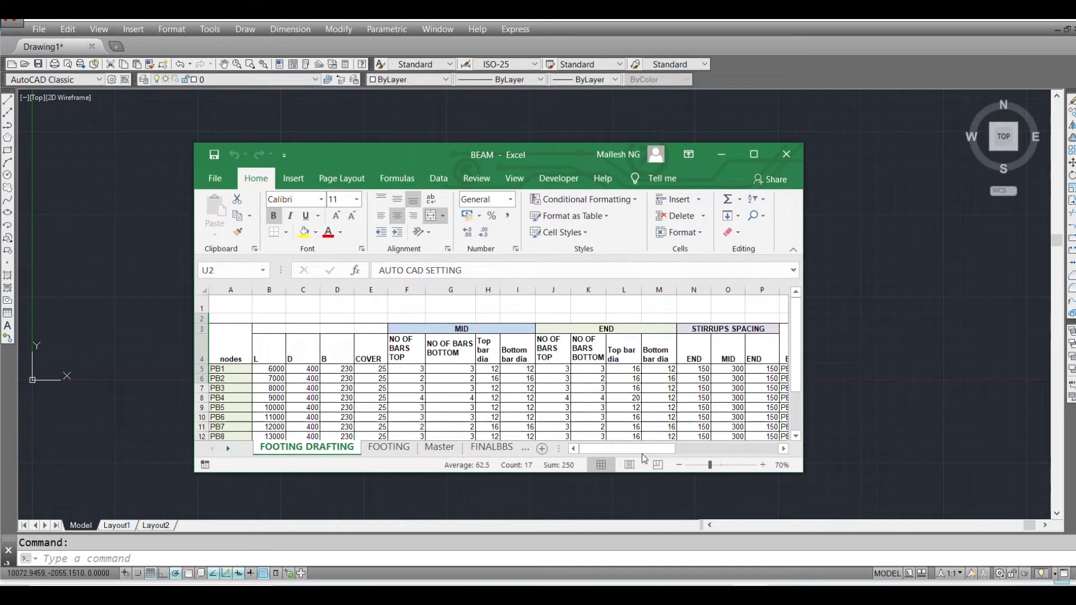
{"action": "left_click_drag", "start_coordinate": [643, 450], "coordinate": [670, 449]}
{"action": "left_click_drag", "start_coordinate": [796, 365], "coordinate": [791, 406]}
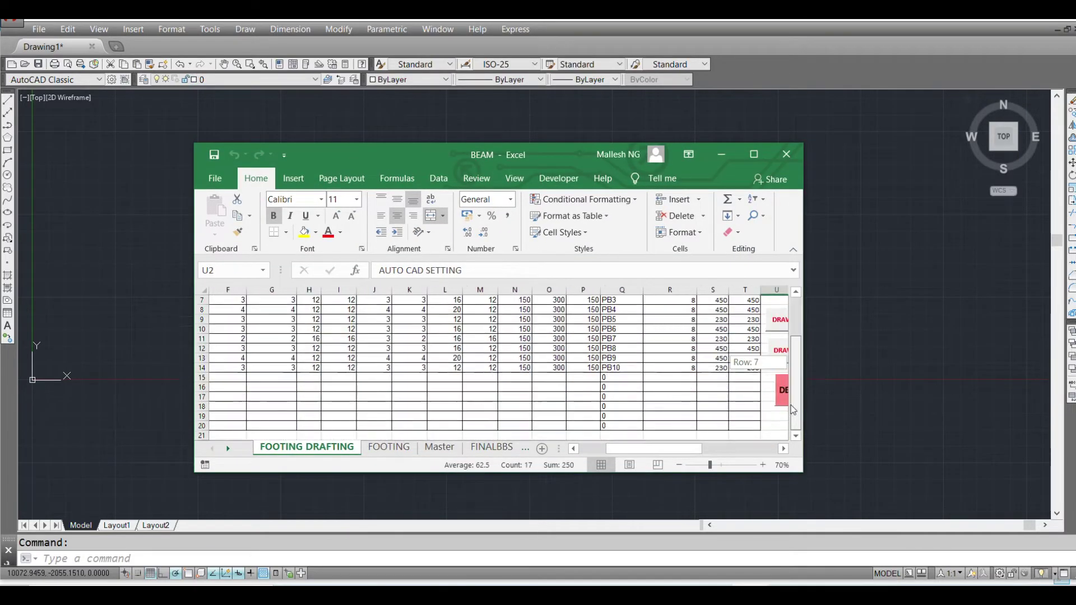
{"action": "left_click_drag", "start_coordinate": [681, 451], "coordinate": [701, 448]}
{"action": "scroll", "coordinate": [695, 393], "scroll_direction": "up", "scroll_amount": 1}
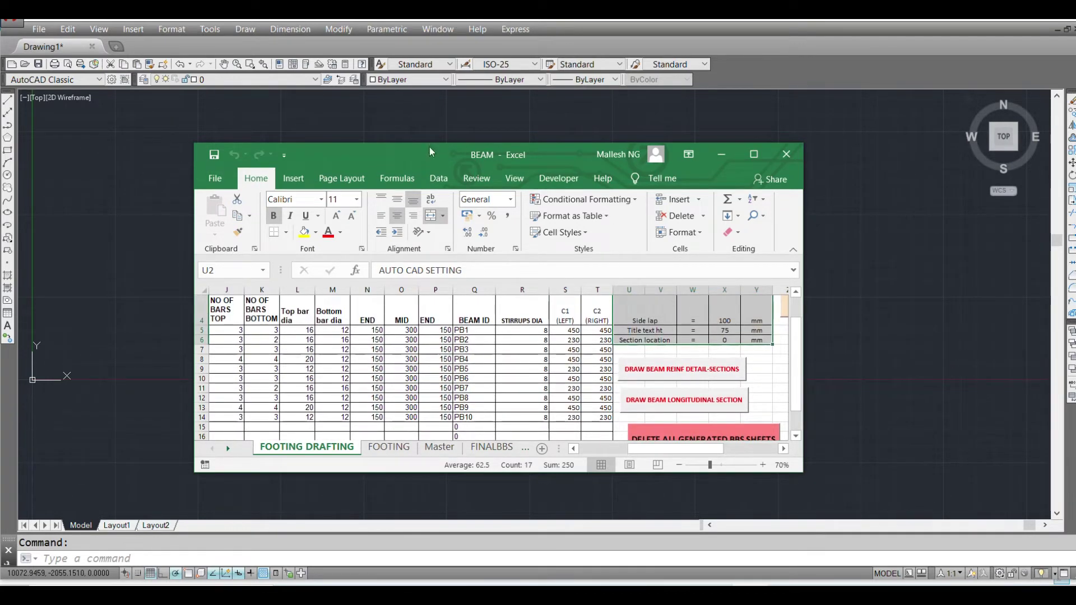
{"action": "left_click_drag", "start_coordinate": [349, 156], "coordinate": [539, 146]}
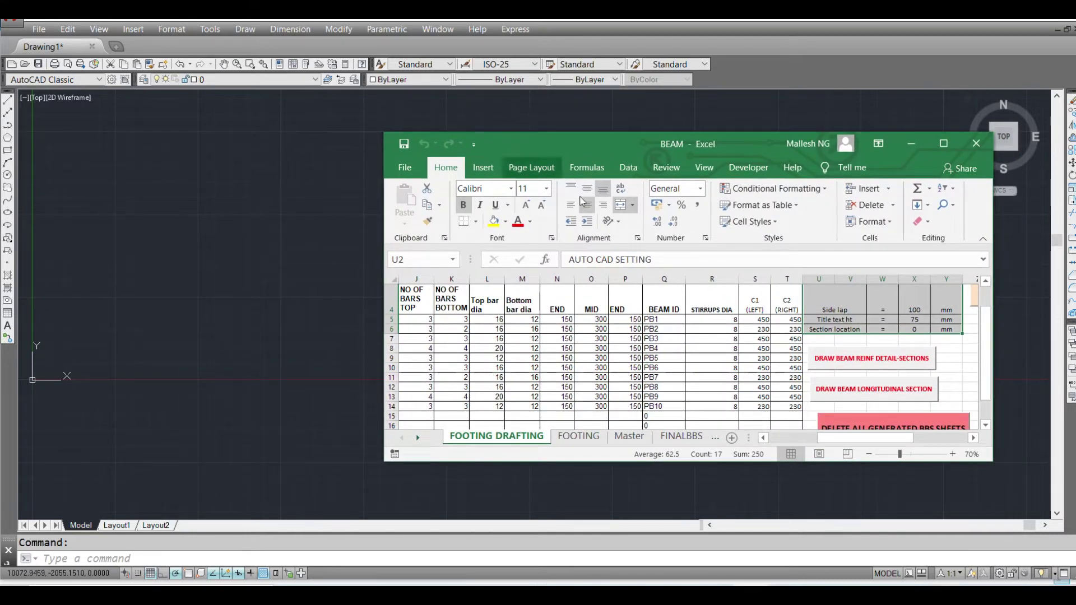
Run the beam reinforcement detail sections macro and bring the AutoCAD drawing to the front
{"action": "left_click", "coordinate": [834, 361]}
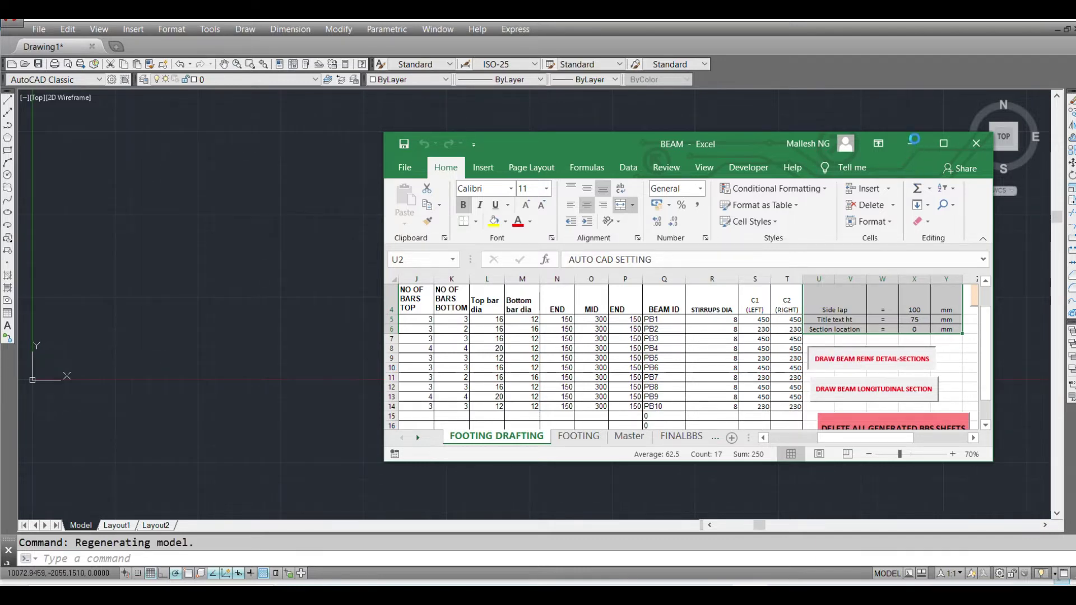
{"action": "left_click", "coordinate": [996, 292]}
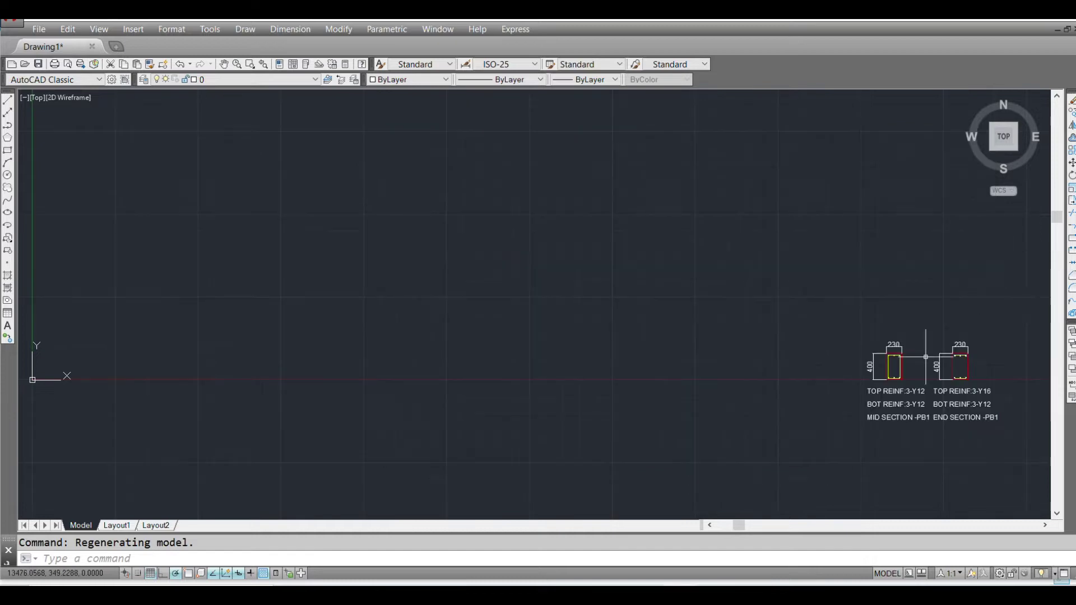
{"action": "scroll", "coordinate": [927, 370], "scroll_direction": "down", "scroll_amount": 8}
{"action": "left_click_drag", "start_coordinate": [928, 369], "coordinate": [544, 343]}
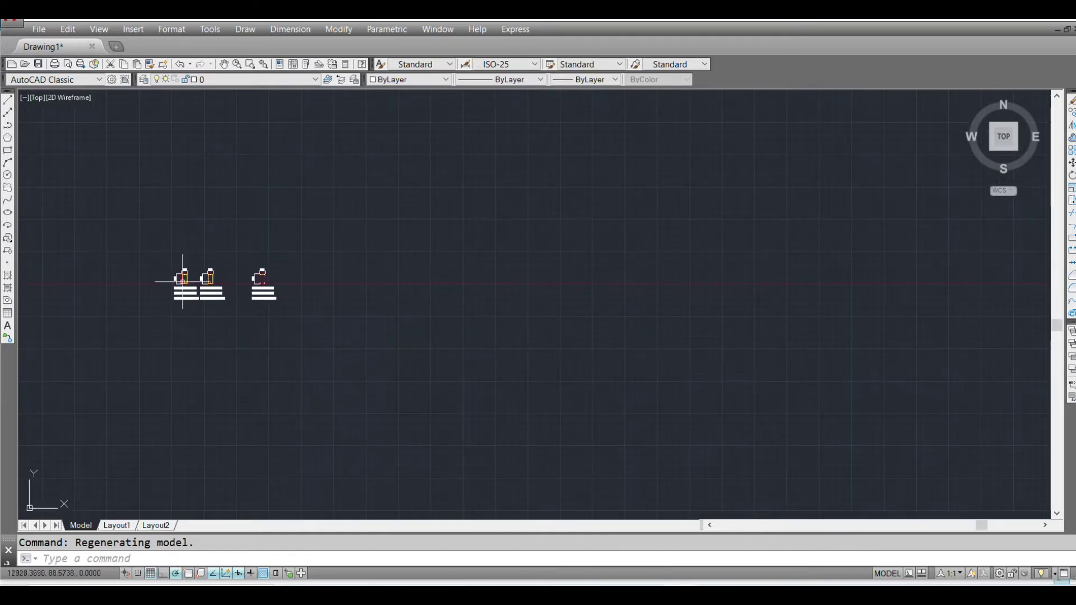
Inspect the generated mid and end sections of beams PB2 to PB4 with their reinforcement labels
{"action": "scroll", "coordinate": [229, 283], "scroll_direction": "up", "scroll_amount": 4}
{"action": "scroll", "coordinate": [312, 299], "scroll_direction": "up", "scroll_amount": 4}
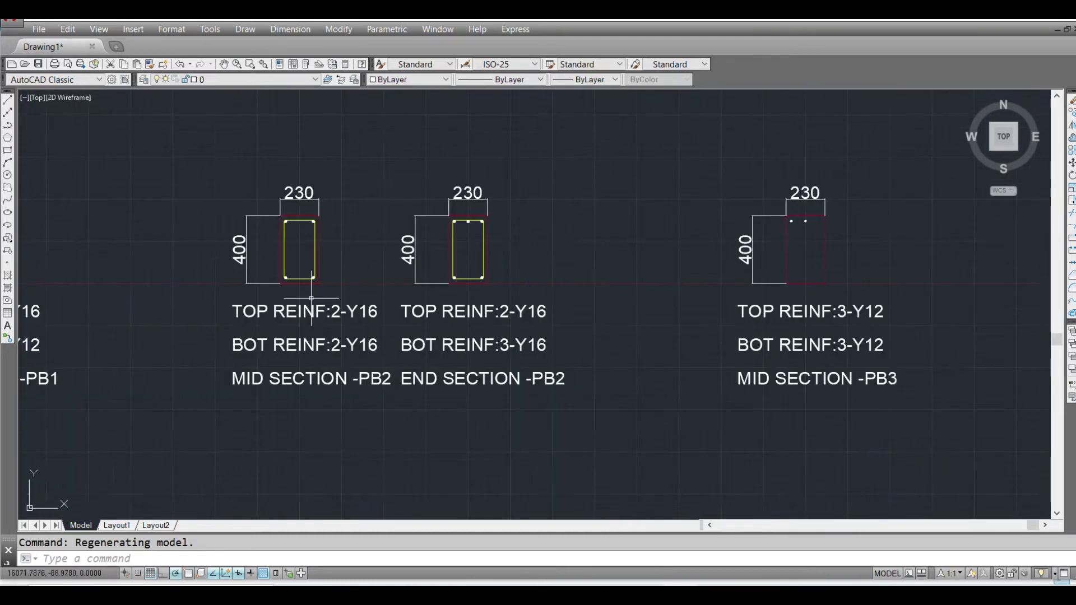
{"action": "scroll", "coordinate": [455, 267], "scroll_direction": "down", "scroll_amount": 5}
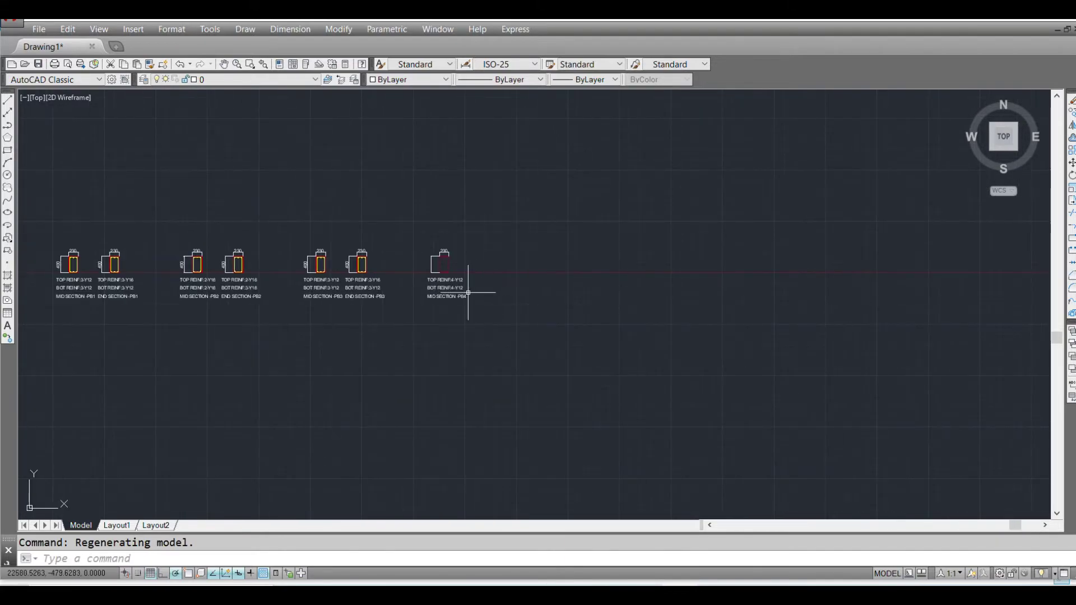
{"action": "scroll", "coordinate": [455, 276], "scroll_direction": "up", "scroll_amount": 5}
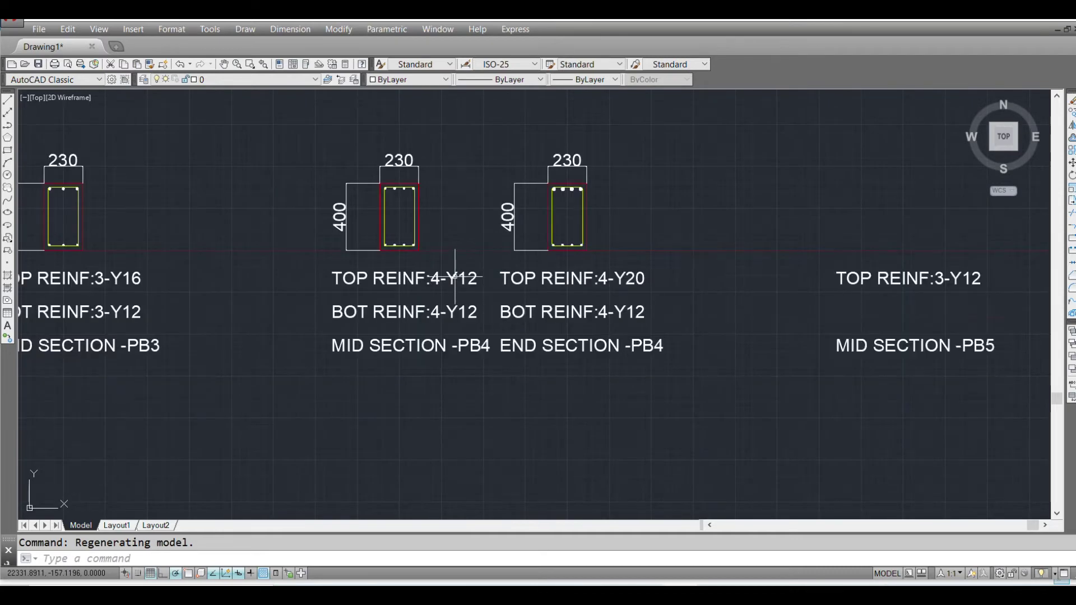
{"action": "scroll", "coordinate": [457, 255], "scroll_direction": "down", "scroll_amount": 4}
{"action": "scroll", "coordinate": [324, 286], "scroll_direction": "down", "scroll_amount": 5}
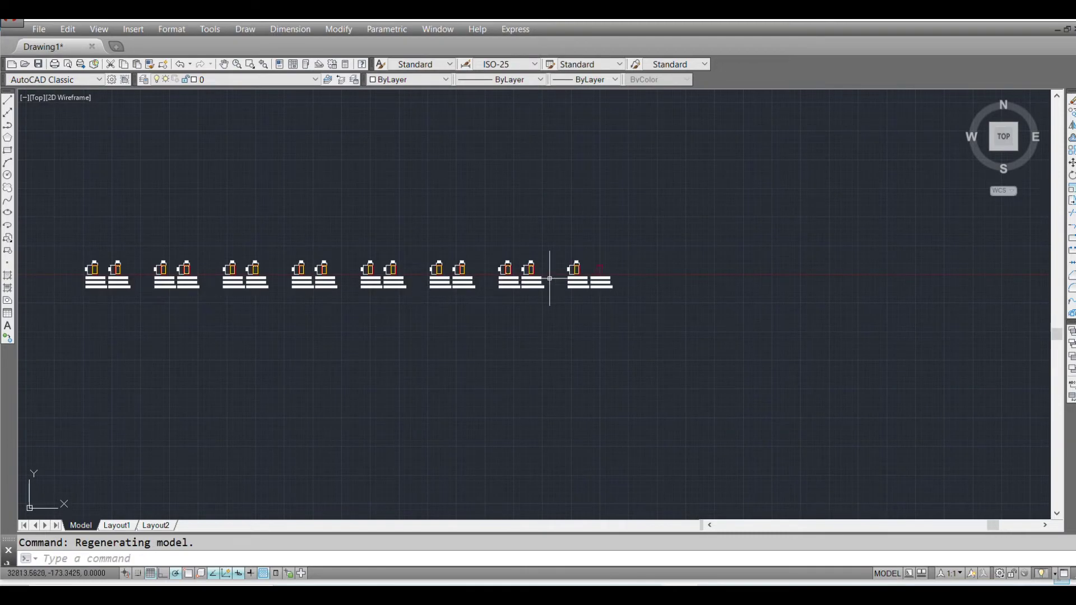
Inspect the PB8 and PB9 sections and the whole row of generated beam sections
{"action": "scroll", "coordinate": [549, 279], "scroll_direction": "up", "scroll_amount": 8}
{"action": "left_click_drag", "start_coordinate": [635, 294], "coordinate": [247, 312]}
{"action": "scroll", "coordinate": [246, 312], "scroll_direction": "down", "scroll_amount": 4}
{"action": "scroll", "coordinate": [295, 307], "scroll_direction": "up", "scroll_amount": 4}
{"action": "scroll", "coordinate": [373, 295], "scroll_direction": "down", "scroll_amount": 2}
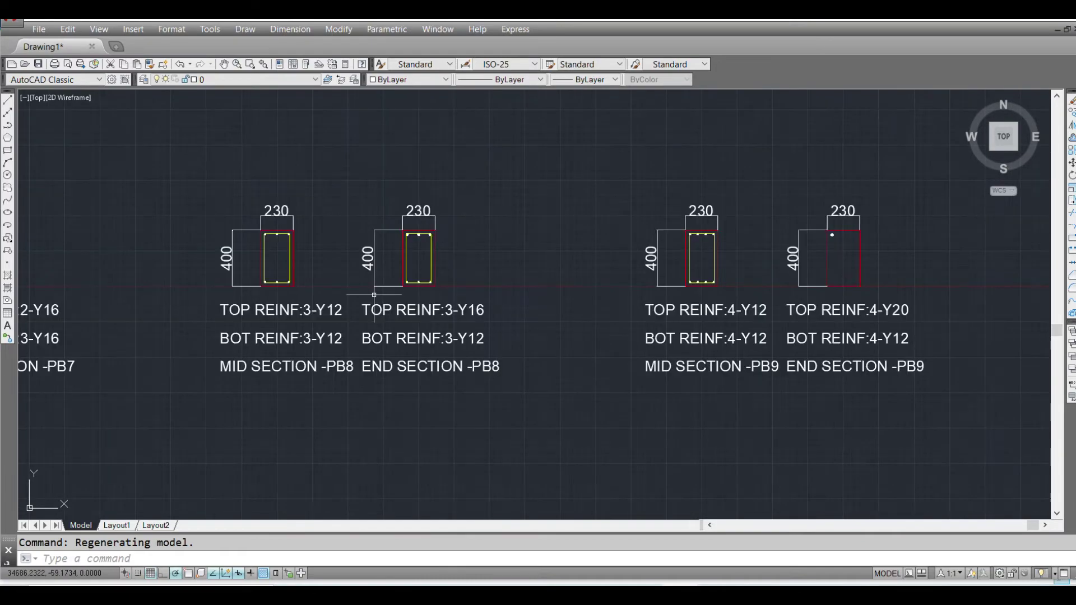
{"action": "scroll", "coordinate": [374, 294], "scroll_direction": "down", "scroll_amount": 4}
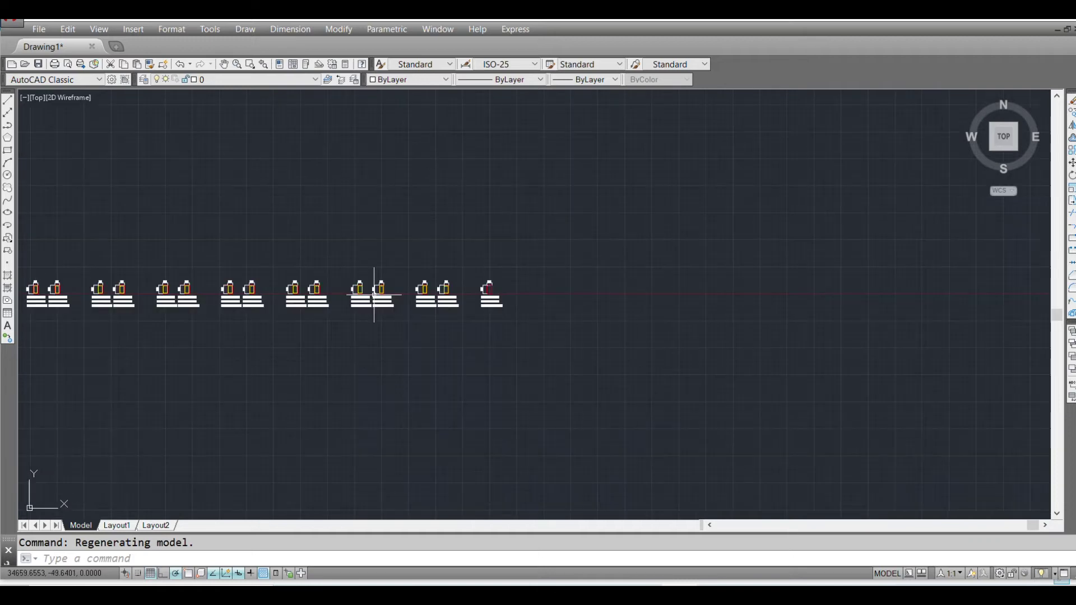
{"action": "left_click_drag", "start_coordinate": [294, 306], "coordinate": [522, 316]}
{"action": "scroll", "coordinate": [522, 316], "scroll_direction": "up", "scroll_amount": 1}
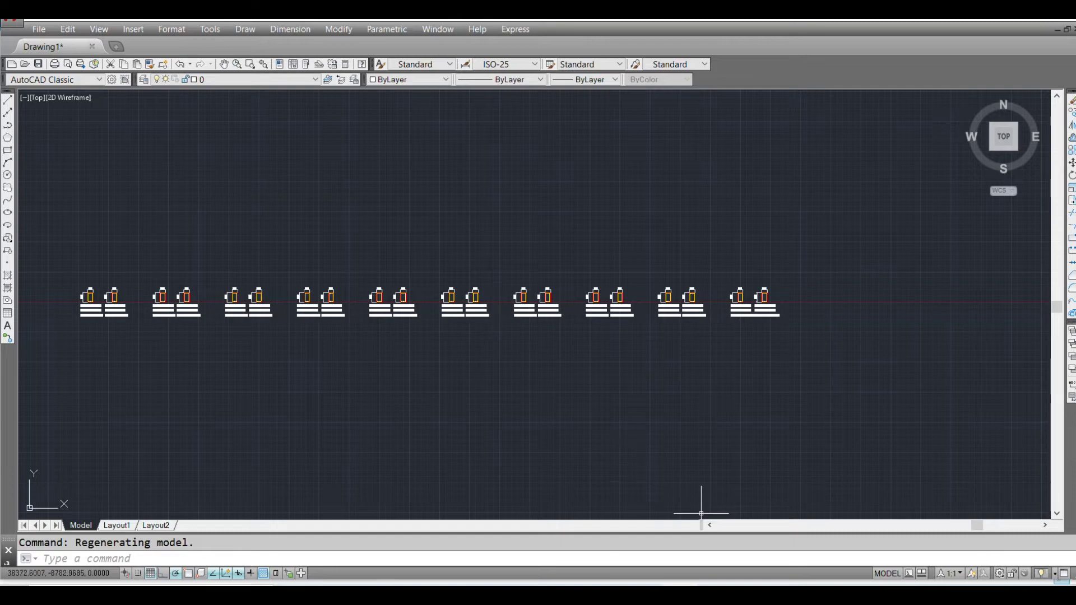
Switch back to the BEAM workbook in Excel and maximize its window
{"action": "left_click", "coordinate": [700, 594]}
{"action": "left_click", "coordinate": [584, 345]}
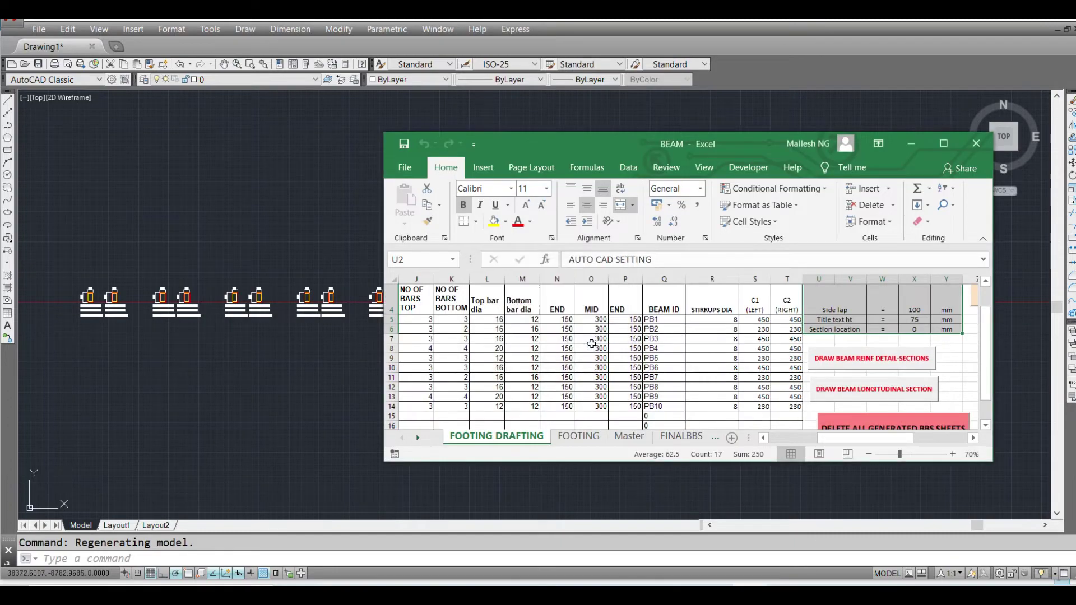
{"action": "left_click", "coordinate": [943, 144]}
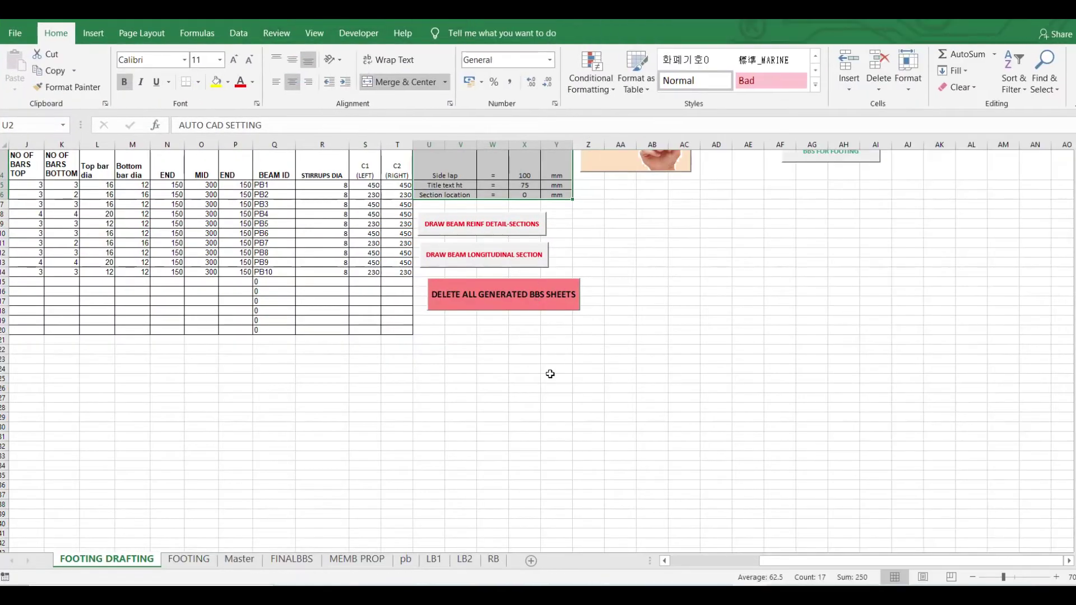
Run the beam longitudinal section macro and switch to the AutoCAD drawing to locate the sections being drawn
{"action": "left_click", "coordinate": [447, 379]}
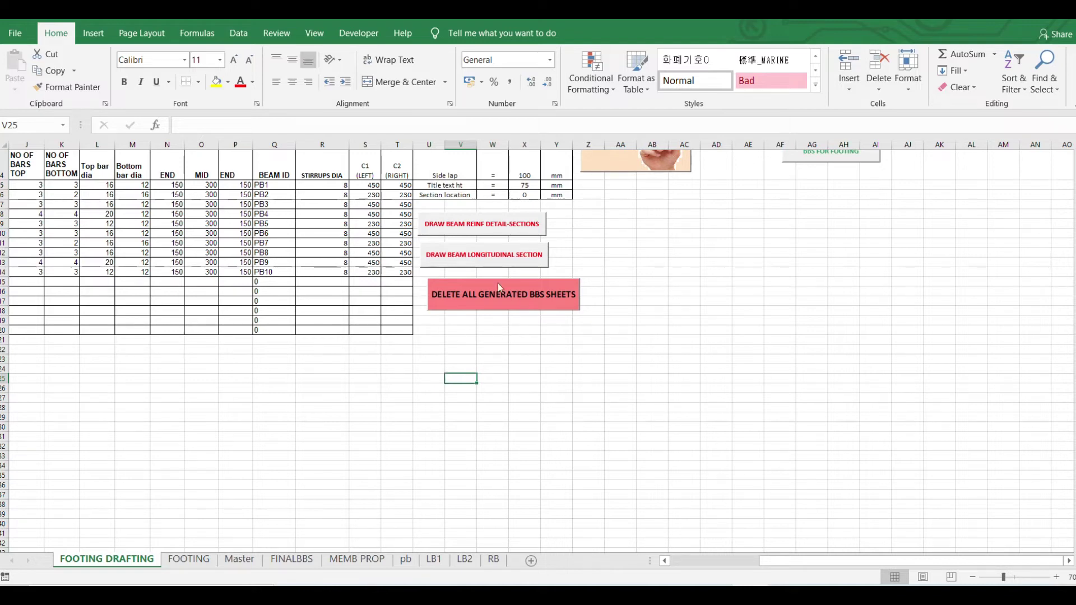
{"action": "left_click", "coordinate": [456, 262]}
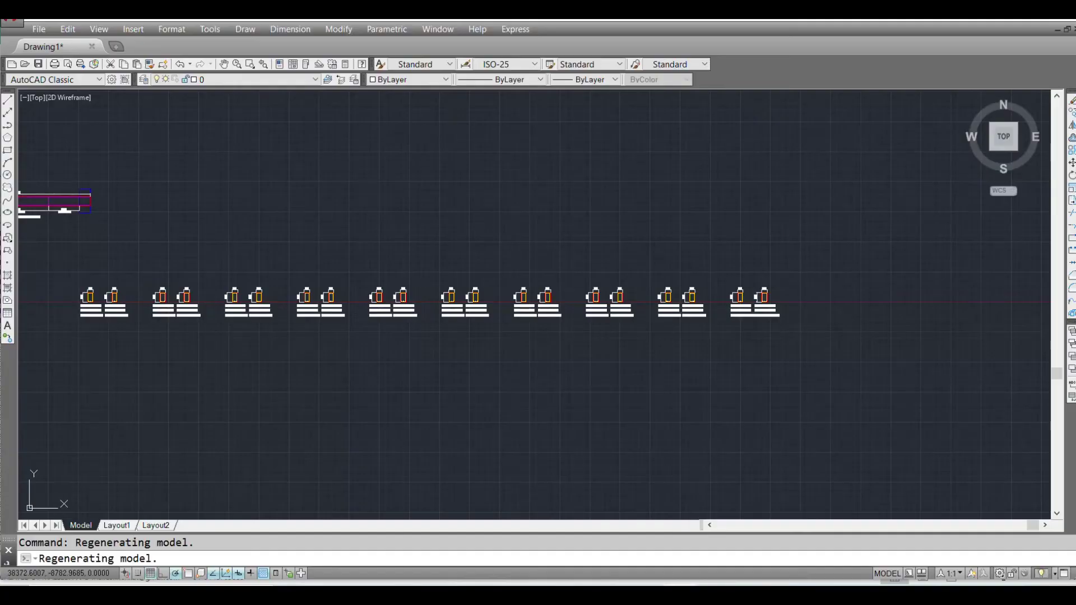
{"action": "scroll", "coordinate": [384, 301], "scroll_direction": "down", "scroll_amount": 4}
{"action": "scroll", "coordinate": [588, 383], "scroll_direction": "up", "scroll_amount": 2}
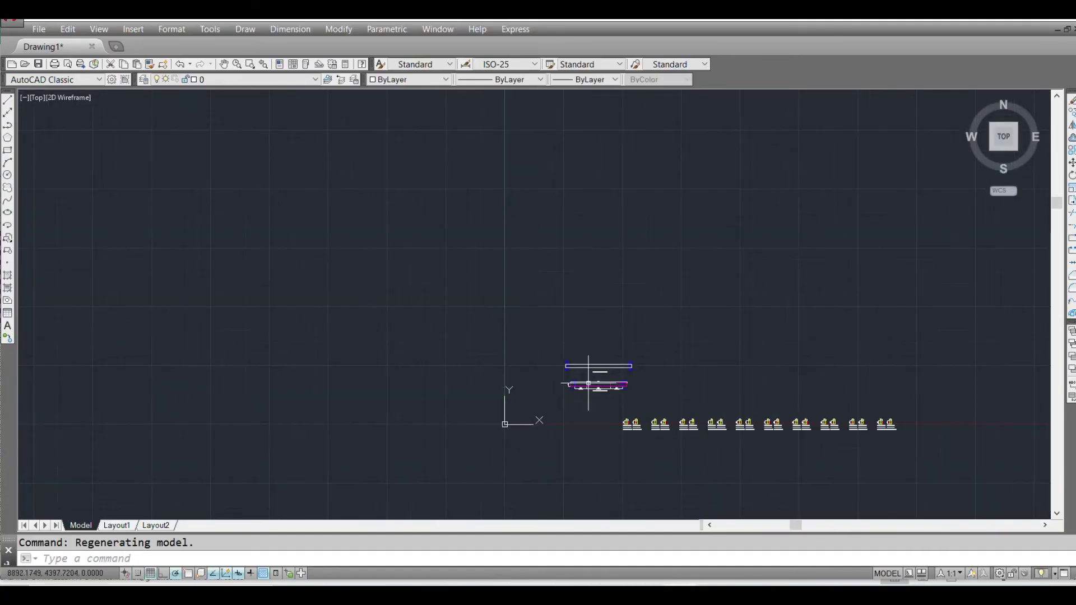
{"action": "scroll", "coordinate": [609, 388], "scroll_direction": "up", "scroll_amount": 4}
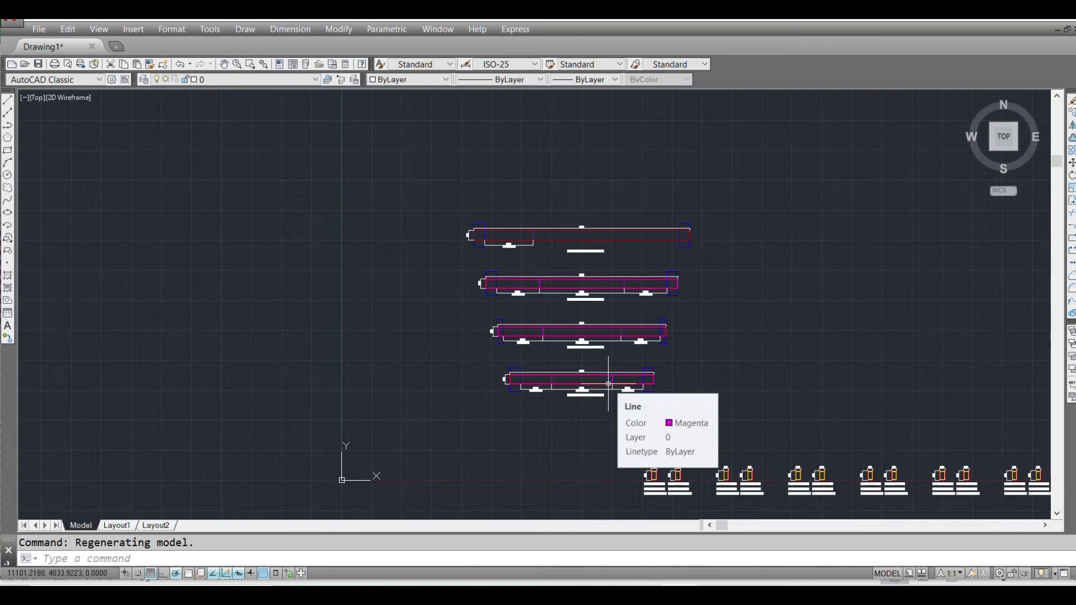
Examine the longitudinal sections of beams PB3 and PB4 with their span dimensions and stirrup spacing labels
{"action": "scroll", "coordinate": [592, 349], "scroll_direction": "down", "scroll_amount": 4}
{"action": "left_click_drag", "start_coordinate": [583, 321], "coordinate": [474, 313]}
{"action": "scroll", "coordinate": [475, 312], "scroll_direction": "up", "scroll_amount": 4}
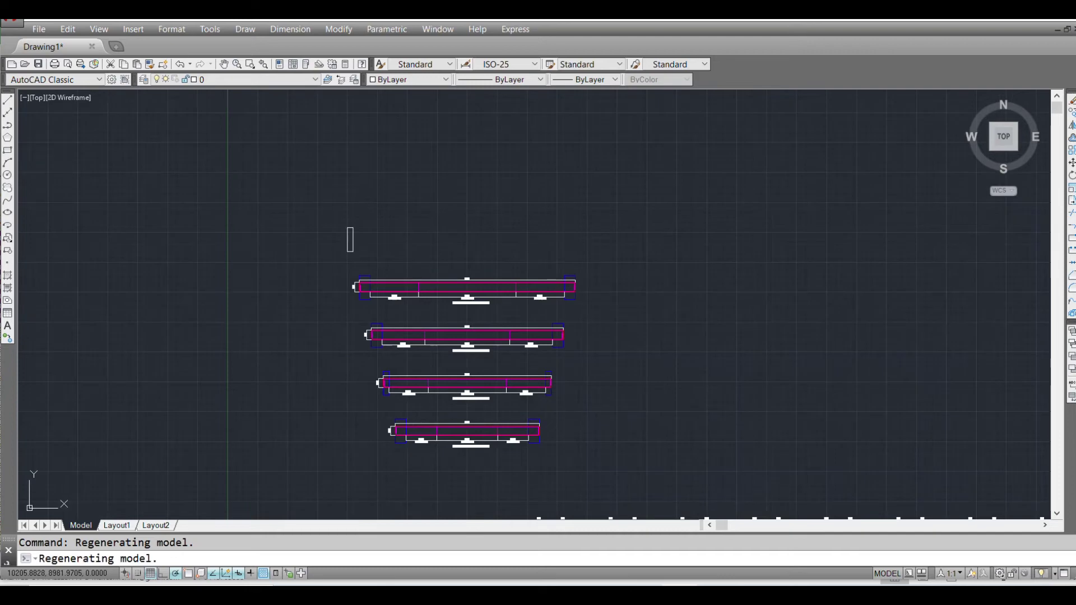
{"action": "scroll", "coordinate": [468, 306], "scroll_direction": "up", "scroll_amount": 5}
{"action": "scroll", "coordinate": [468, 306], "scroll_direction": "down", "scroll_amount": 2}
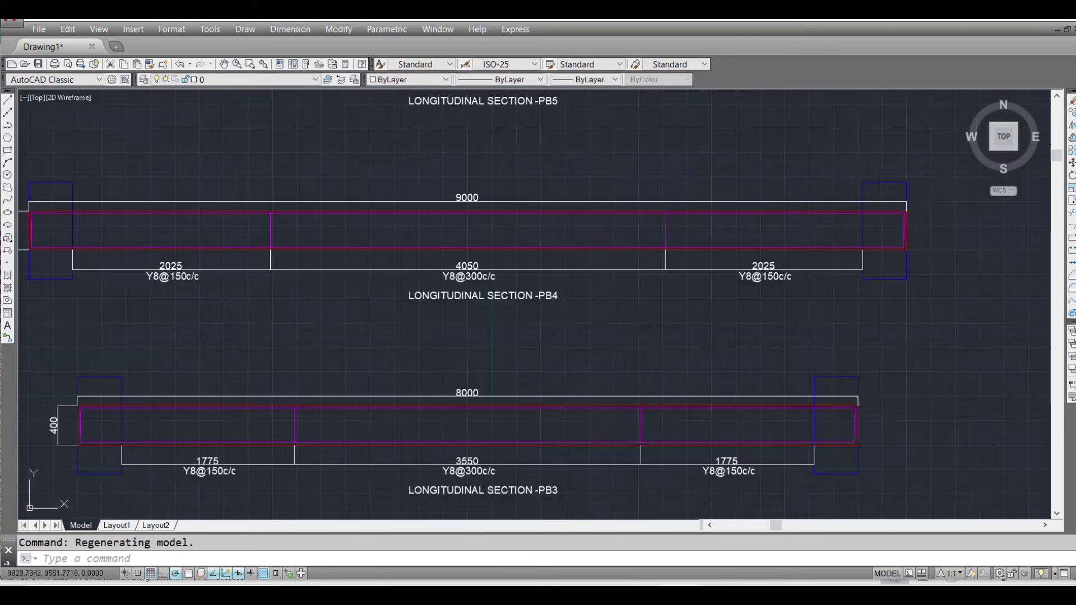
{"action": "scroll", "coordinate": [457, 282], "scroll_direction": "up", "scroll_amount": 2}
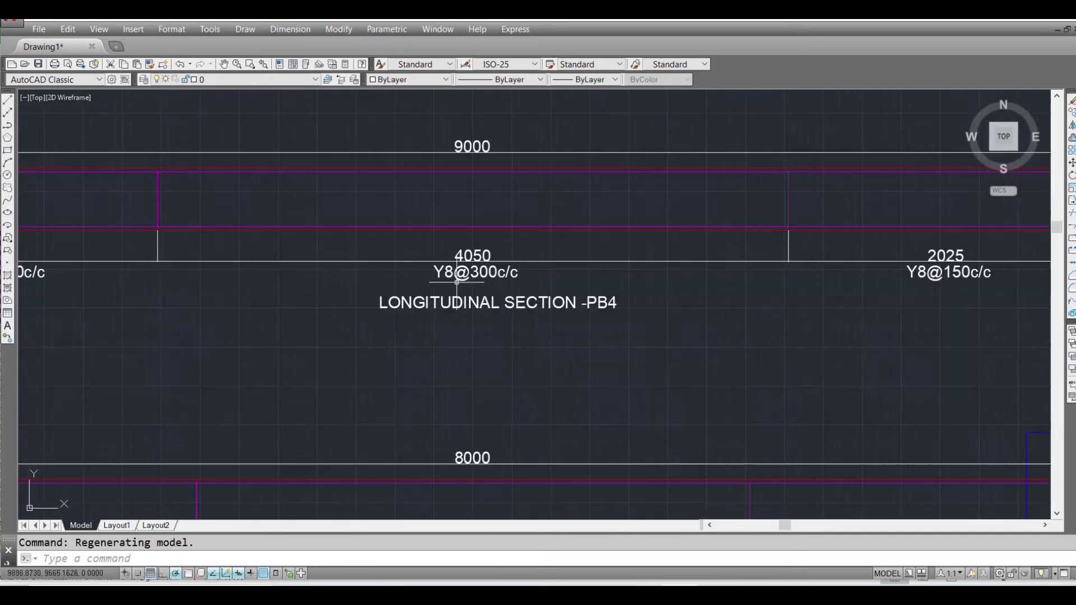
{"action": "scroll", "coordinate": [456, 282], "scroll_direction": "down", "scroll_amount": 3}
{"action": "mouse_move", "coordinate": [476, 277]}
{"action": "left_mouse_down"}
{"action": "mouse_move", "coordinate": [455, 370]}
{"action": "mouse_move", "coordinate": [455, 469]}
{"action": "left_mouse_up"}
{"action": "scroll", "coordinate": [284, 306], "scroll_direction": "up", "scroll_amount": 5}
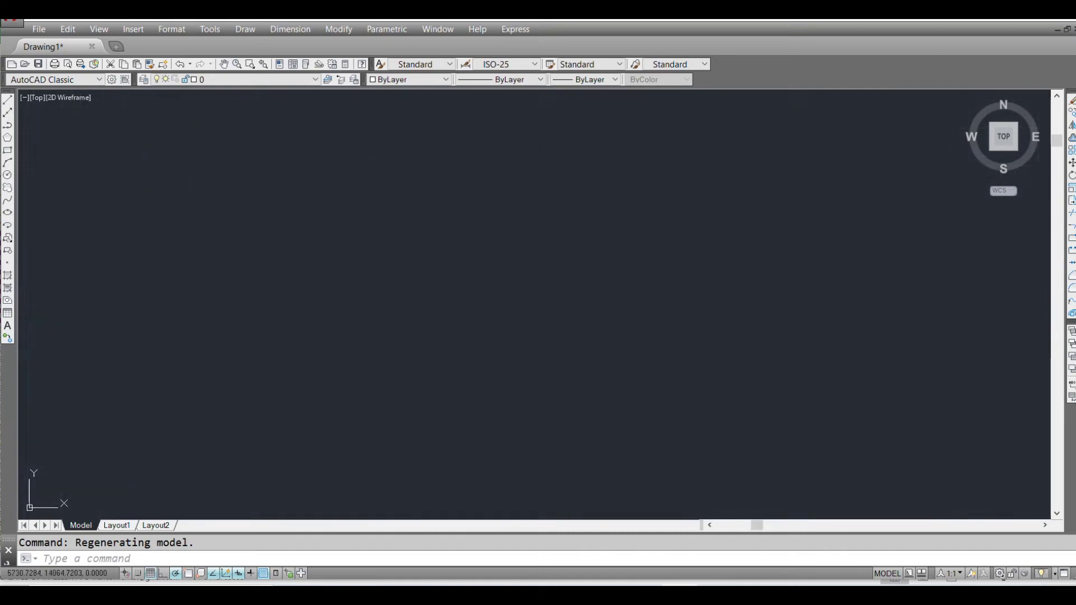
Inspect the column end, bars and stirrup zones of the PB6 longitudinal section and its neighbouring beams
{"action": "scroll", "coordinate": [284, 305], "scroll_direction": "down", "scroll_amount": 4}
{"action": "scroll", "coordinate": [284, 305], "scroll_direction": "up", "scroll_amount": 4}
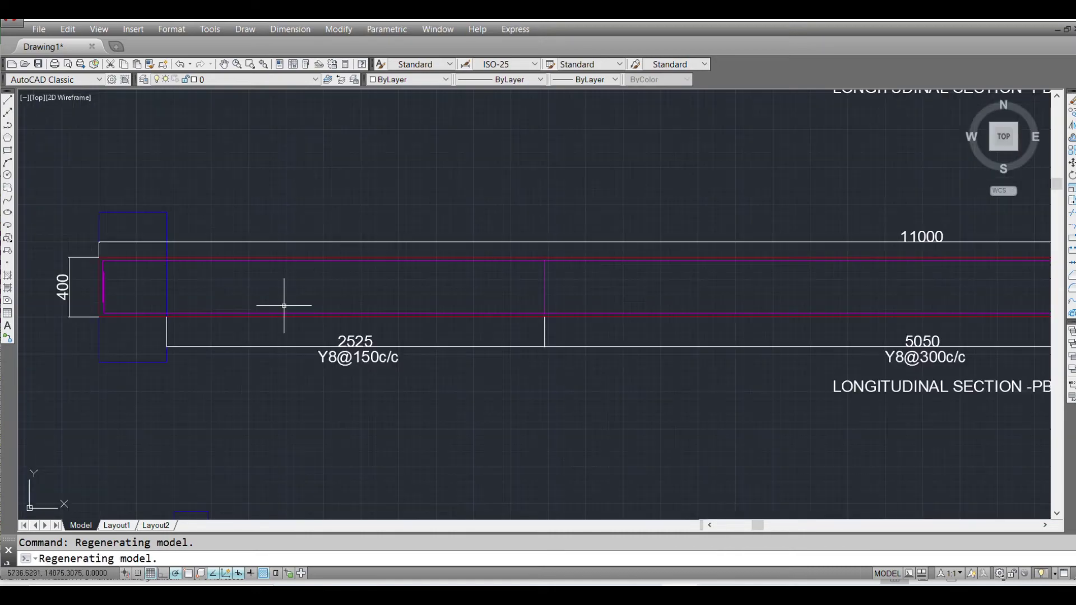
{"action": "scroll", "coordinate": [133, 258], "scroll_direction": "up", "scroll_amount": 4}
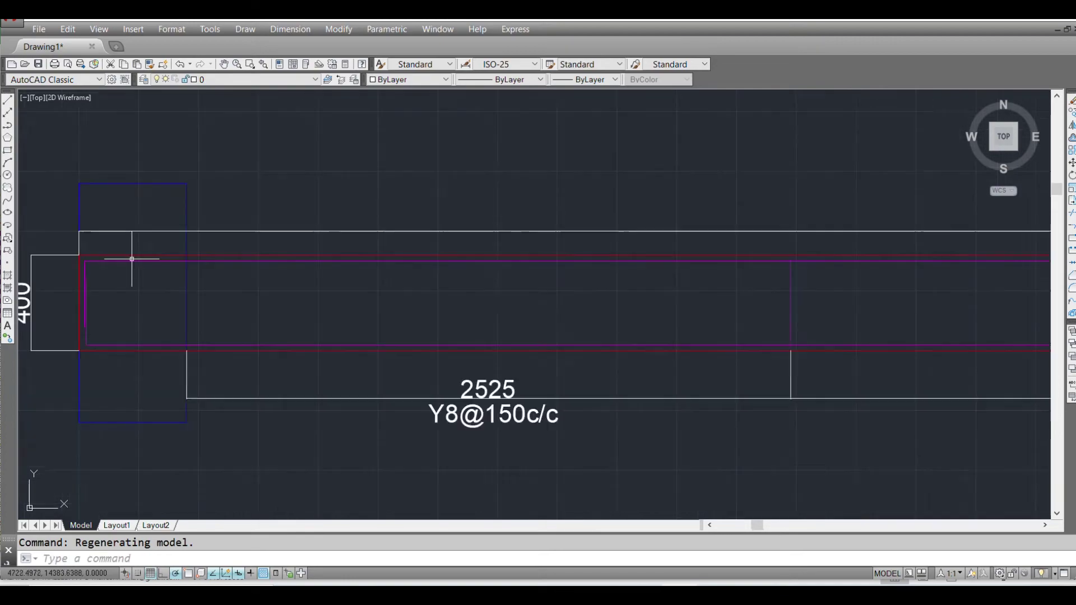
{"action": "scroll", "coordinate": [339, 247], "scroll_direction": "down", "scroll_amount": 8}
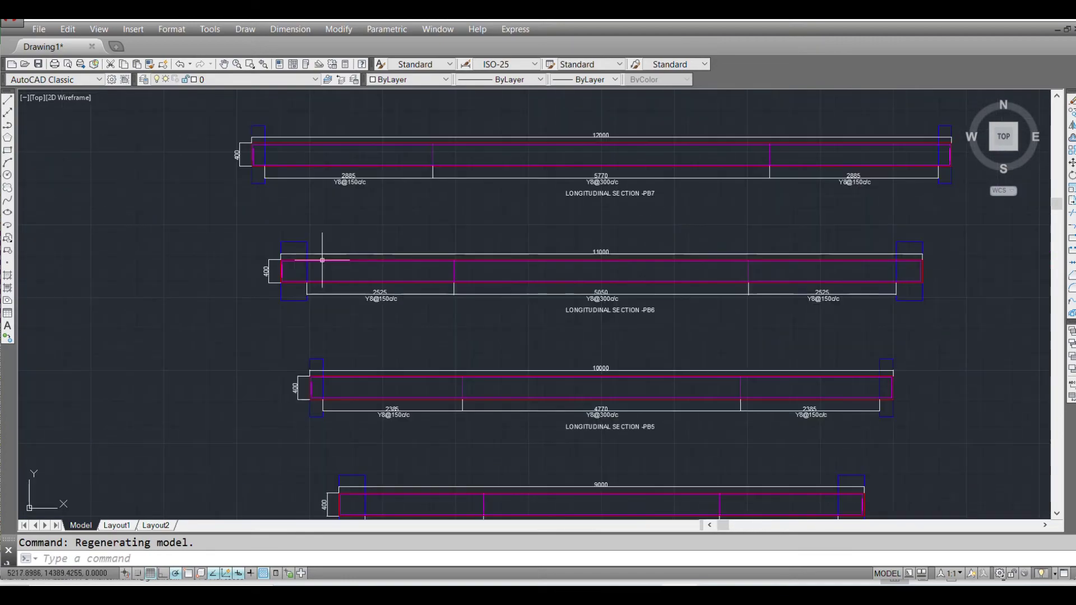
{"action": "scroll", "coordinate": [377, 269], "scroll_direction": "down", "scroll_amount": 4}
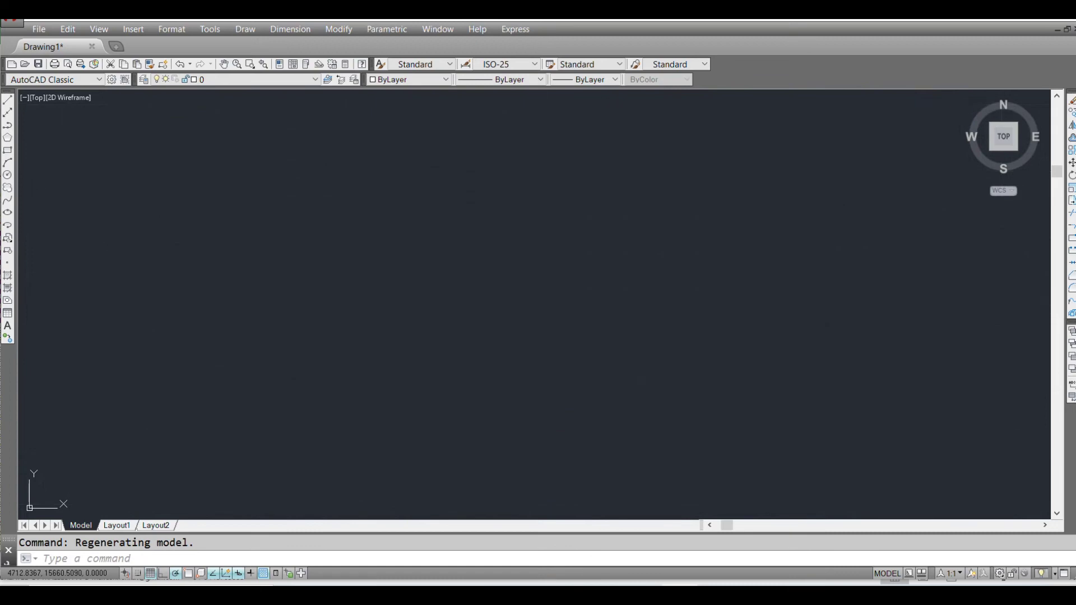
Review the full stack of longitudinal sections together with the row of mid and end beam sections
{"action": "scroll", "coordinate": [328, 320], "scroll_direction": "down", "scroll_amount": 4}
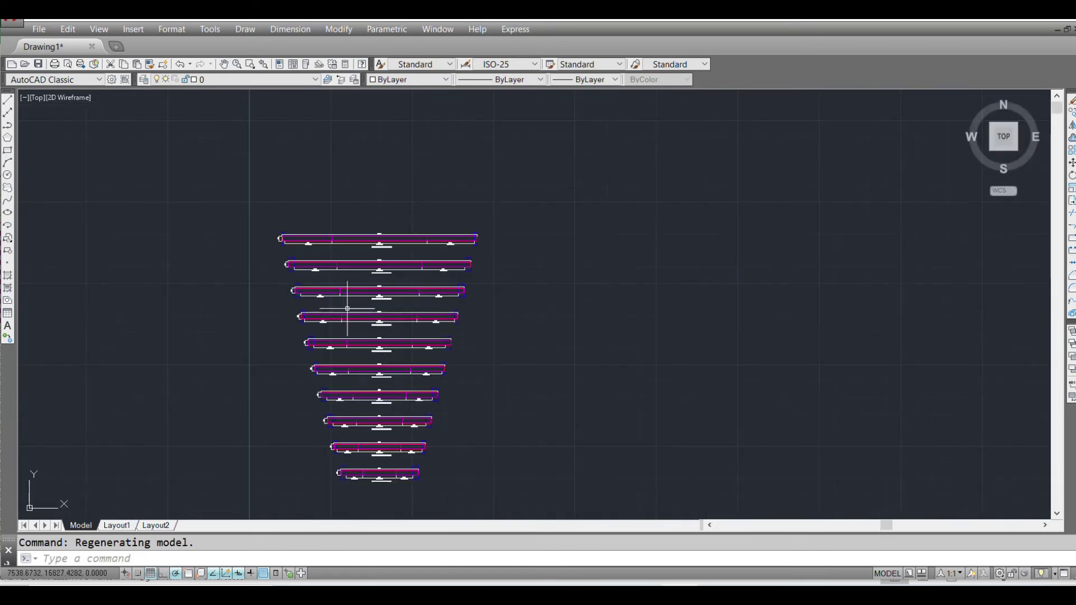
{"action": "scroll", "coordinate": [372, 219], "scroll_direction": "up", "scroll_amount": 4}
{"action": "scroll", "coordinate": [384, 244], "scroll_direction": "down", "scroll_amount": 4}
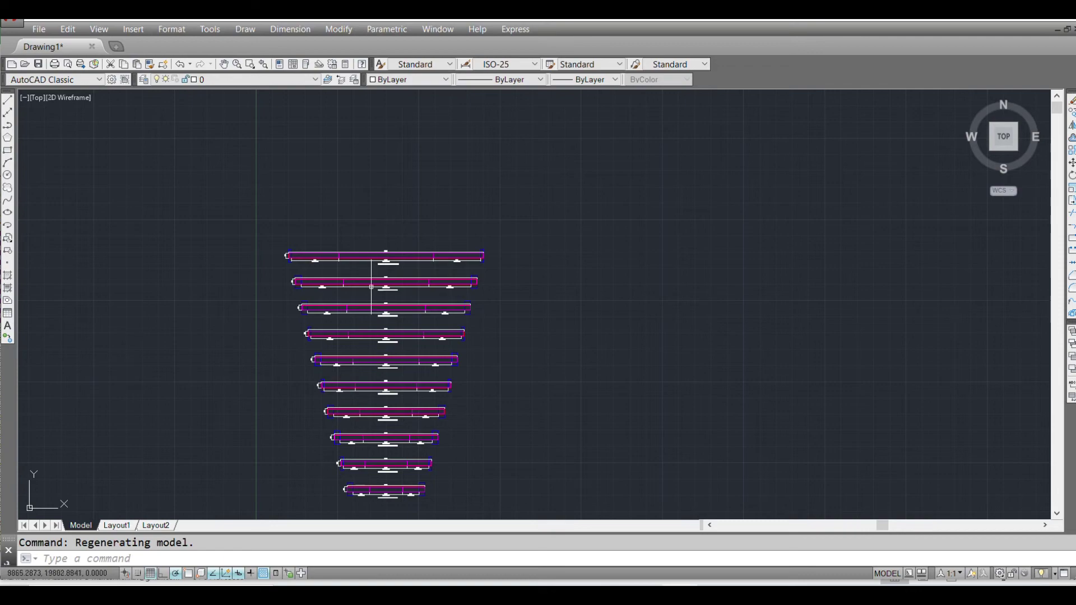
{"action": "left_click_drag", "start_coordinate": [381, 337], "coordinate": [349, 230]}
{"action": "scroll", "coordinate": [365, 413], "scroll_direction": "up", "scroll_amount": 5}
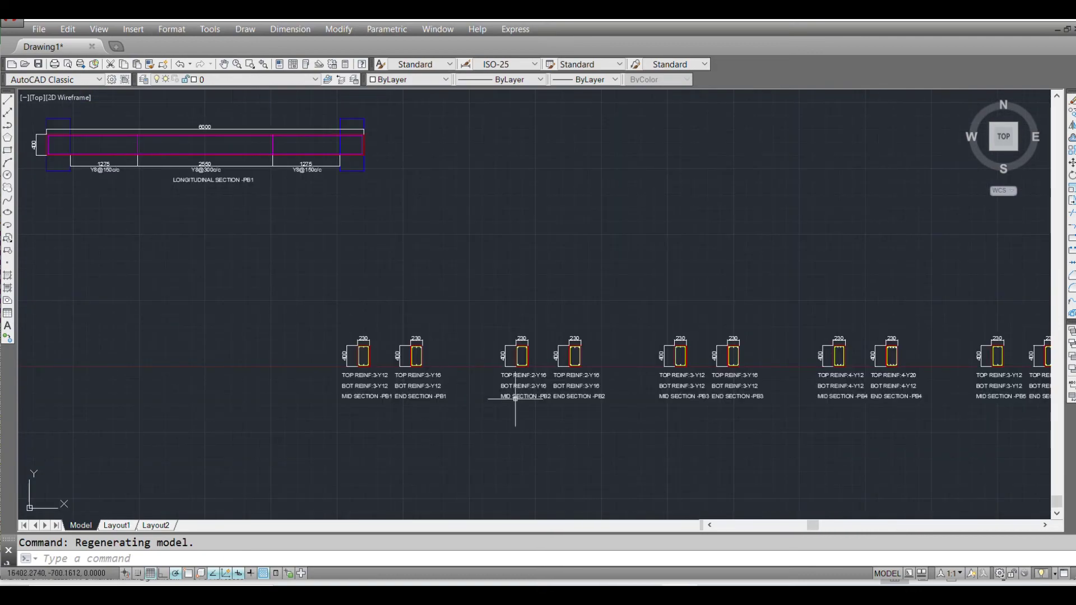
{"action": "scroll", "coordinate": [368, 396], "scroll_direction": "down", "scroll_amount": 5}
{"action": "scroll", "coordinate": [468, 398], "scroll_direction": "up", "scroll_amount": 2}
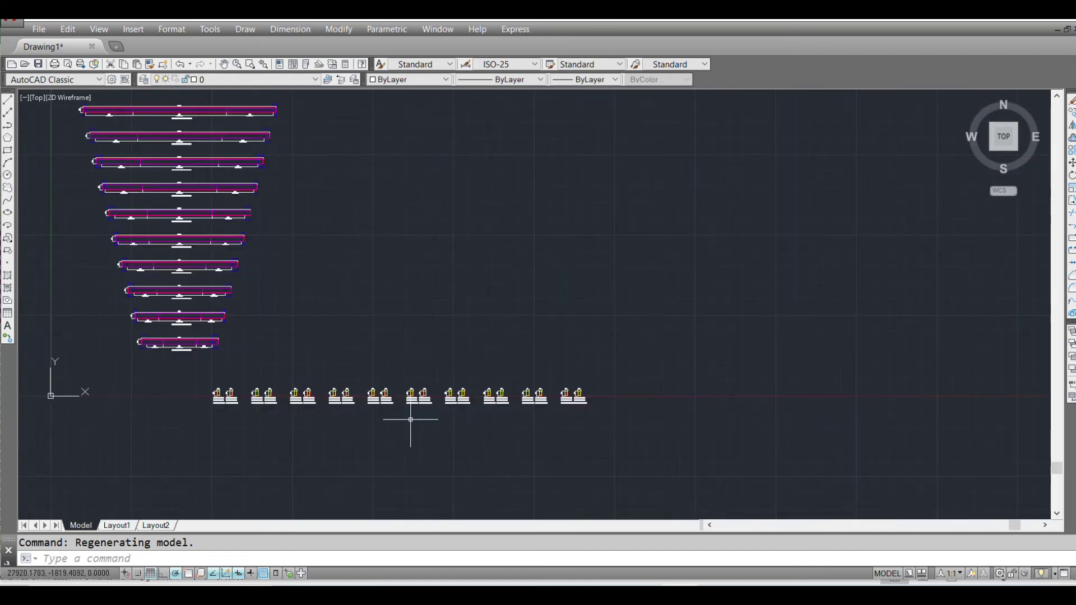
{"action": "scroll", "coordinate": [413, 420], "scroll_direction": "up", "scroll_amount": 4}
{"action": "scroll", "coordinate": [600, 384], "scroll_direction": "down", "scroll_amount": 4}
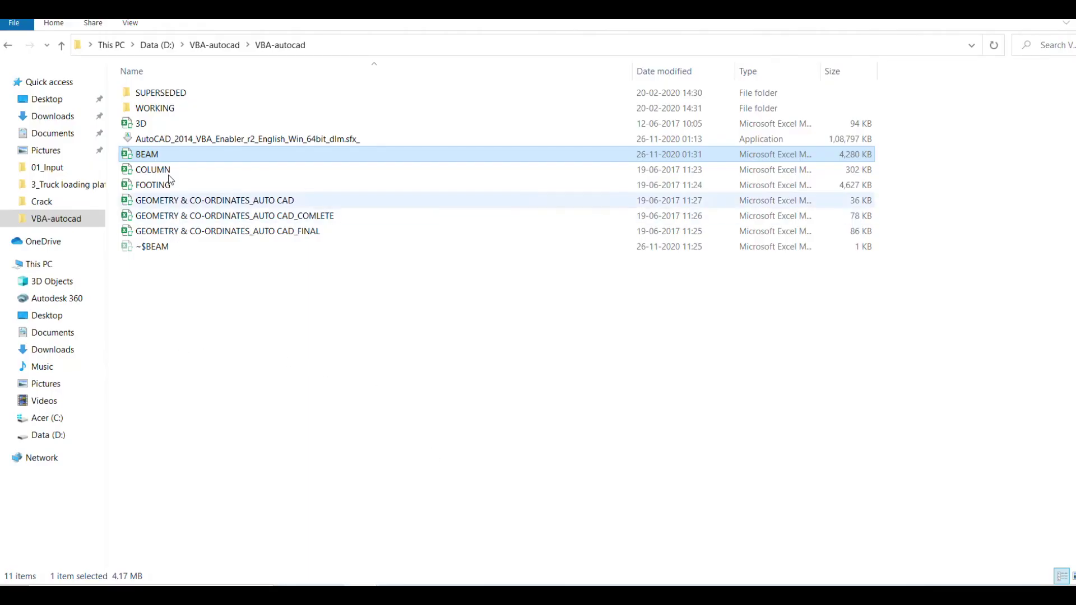
Select the AutoCAD_2014_VBA_Enabler_r2 installer in the VBA-autocad folder in File Explorer
{"action": "left_click", "coordinate": [155, 141]}
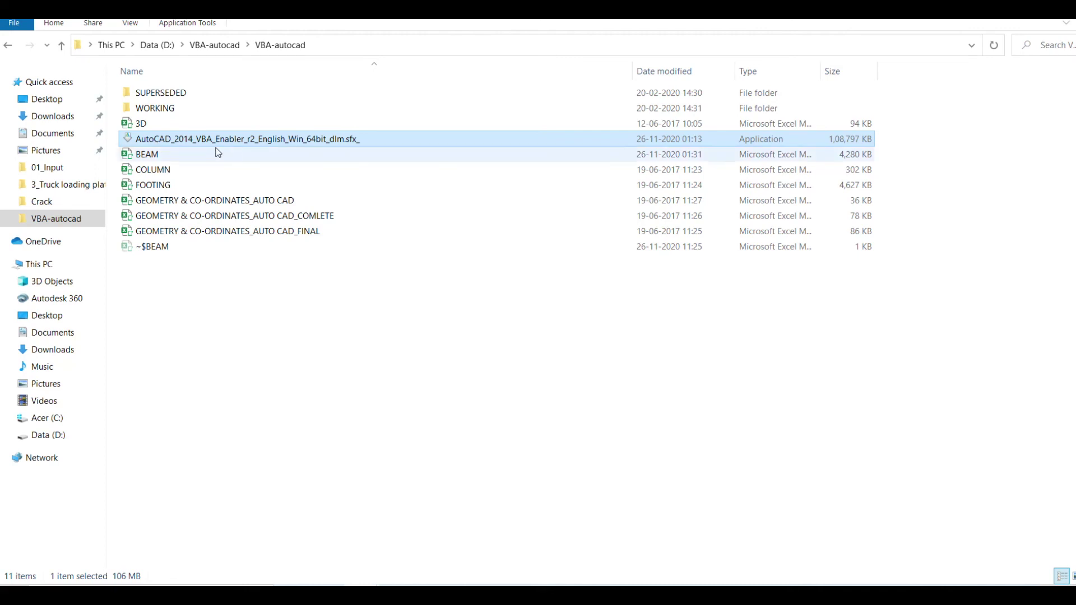
{"action": "mouse_move", "coordinate": [239, 148]}
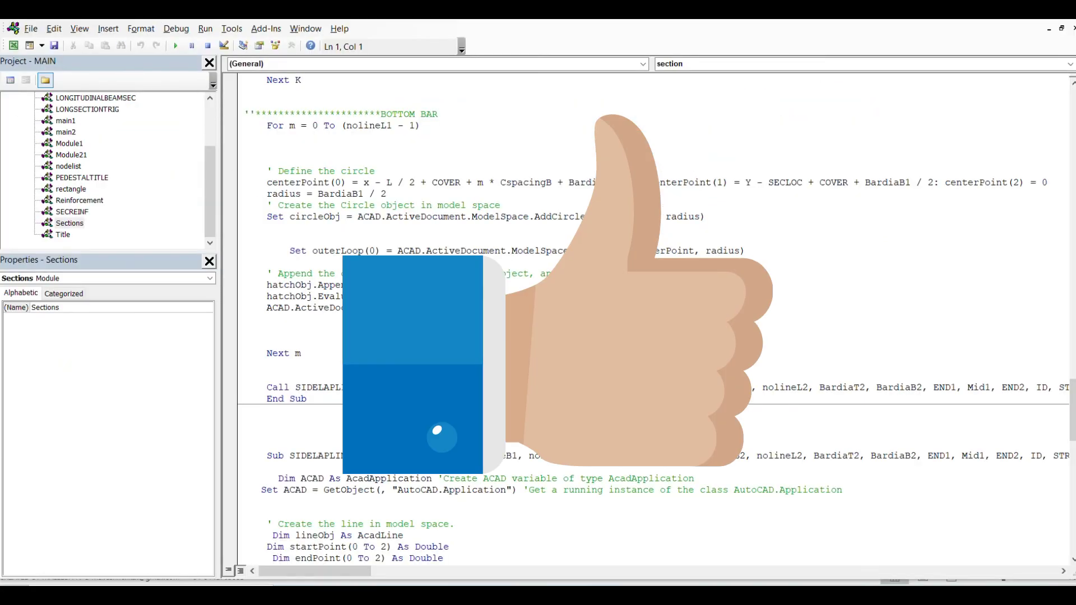
Look through the bottom bar drawing code of the Sections module in the VBA editor
{"action": "scroll", "coordinate": [650, 319], "scroll_direction": "up", "scroll_amount": 3}
{"action": "scroll", "coordinate": [650, 319], "scroll_direction": "up", "scroll_amount": 1}
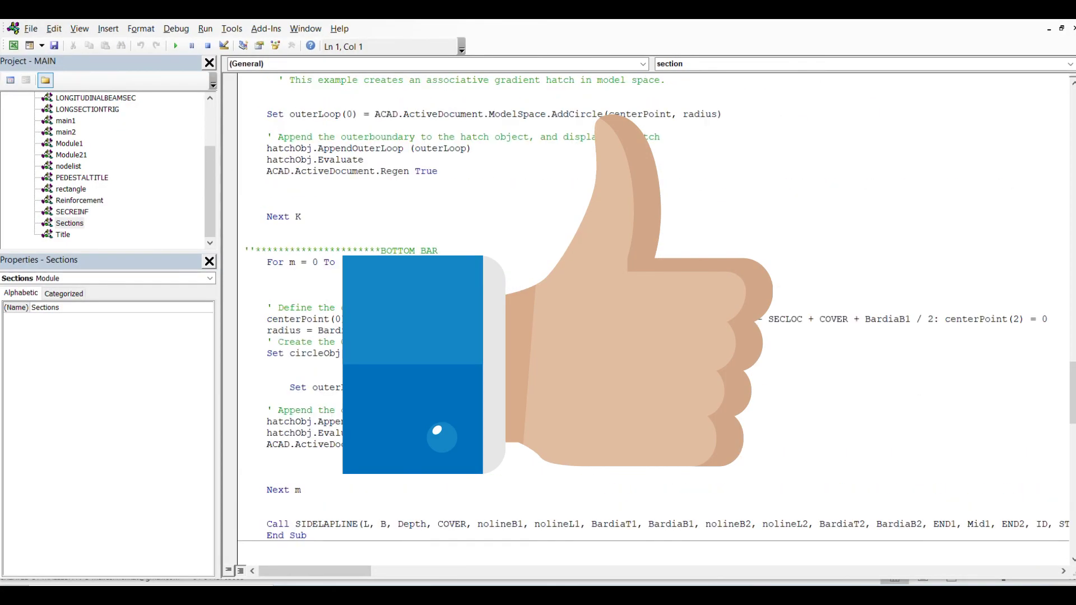